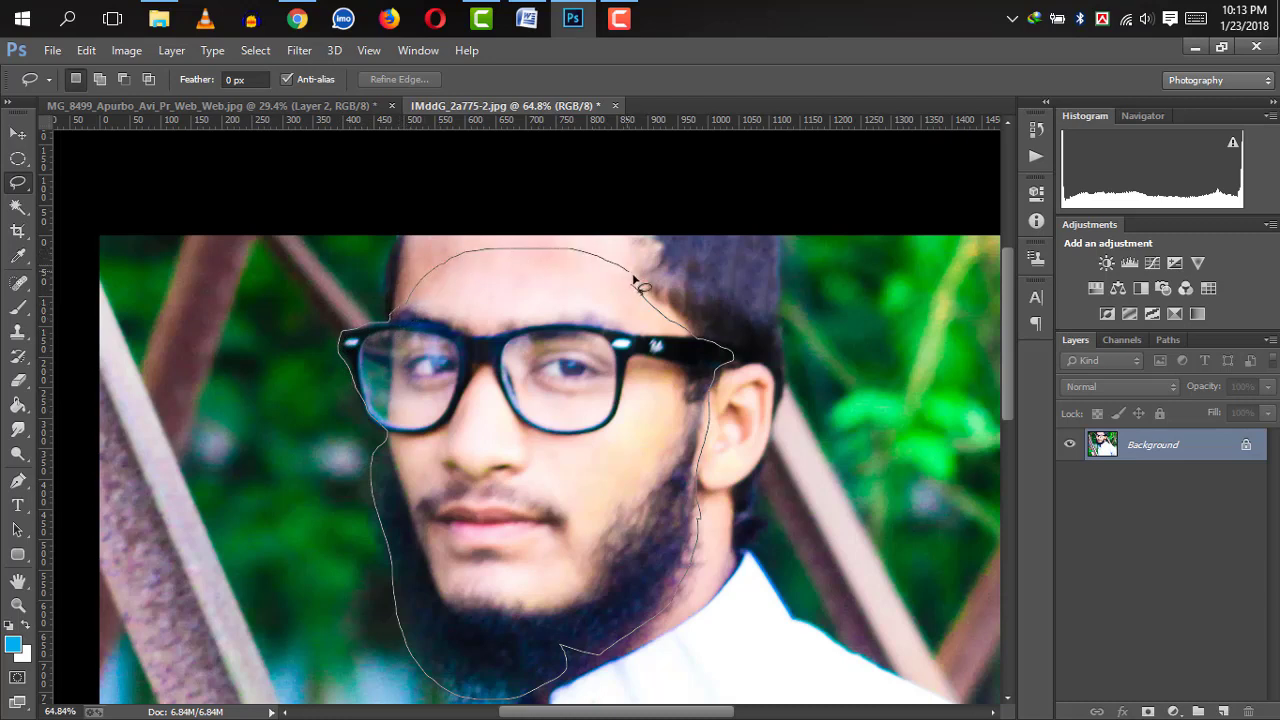
Outline the bearded face and glasses with the Lasso tool and add a layer mask that hides everything else
drag(636, 295, 628, 278)
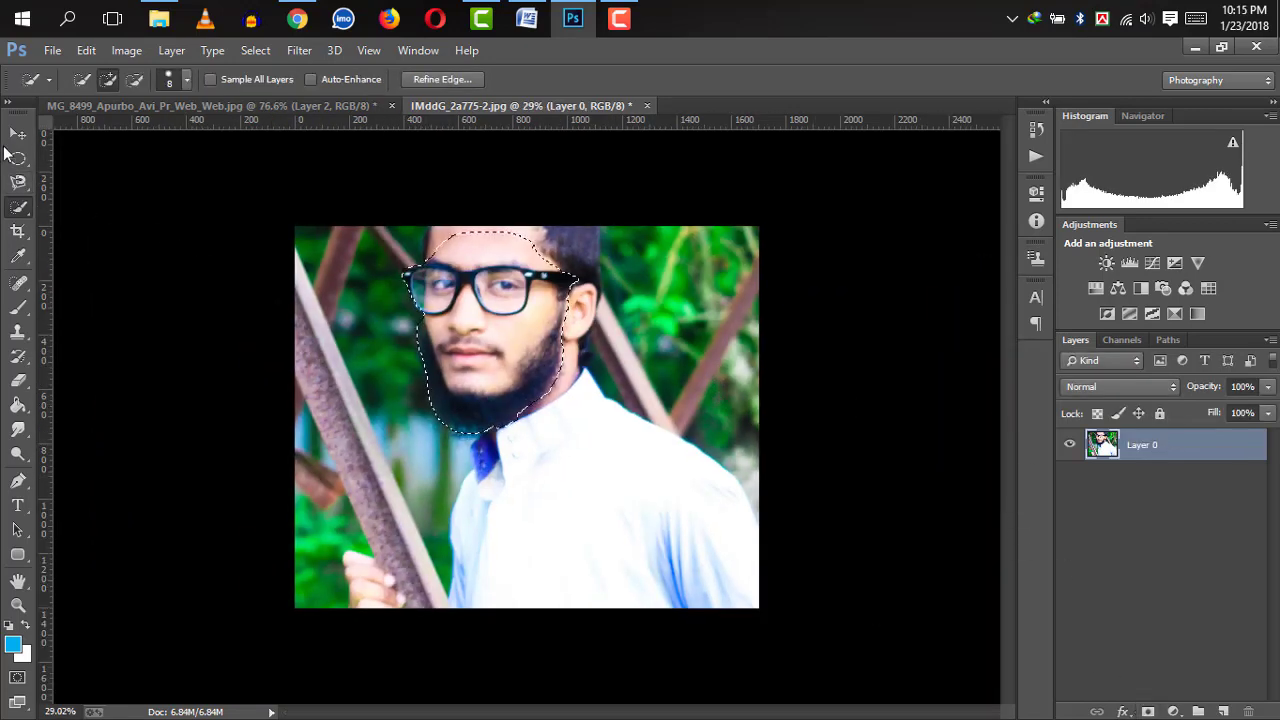
key(v)
click(1148, 711)
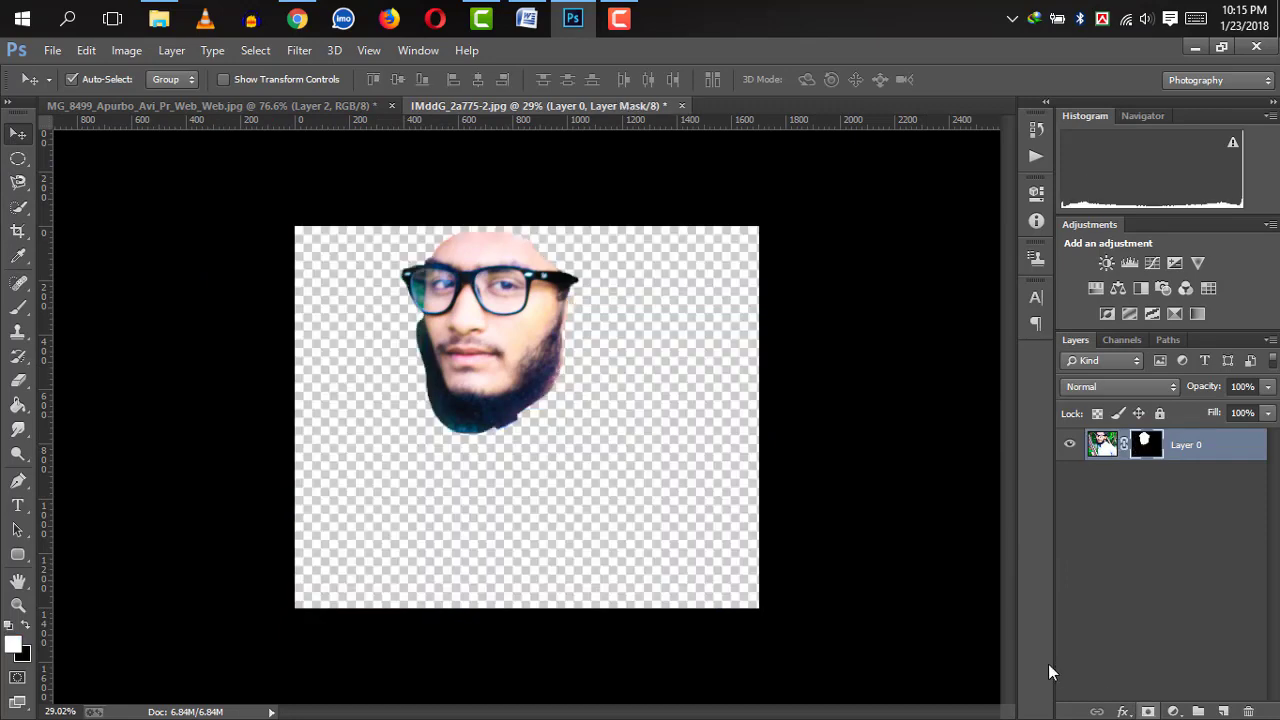
Refine the layer mask by brushing along the outer edge of the beard, keeping the output as a layer mask
right_click(1157, 448)
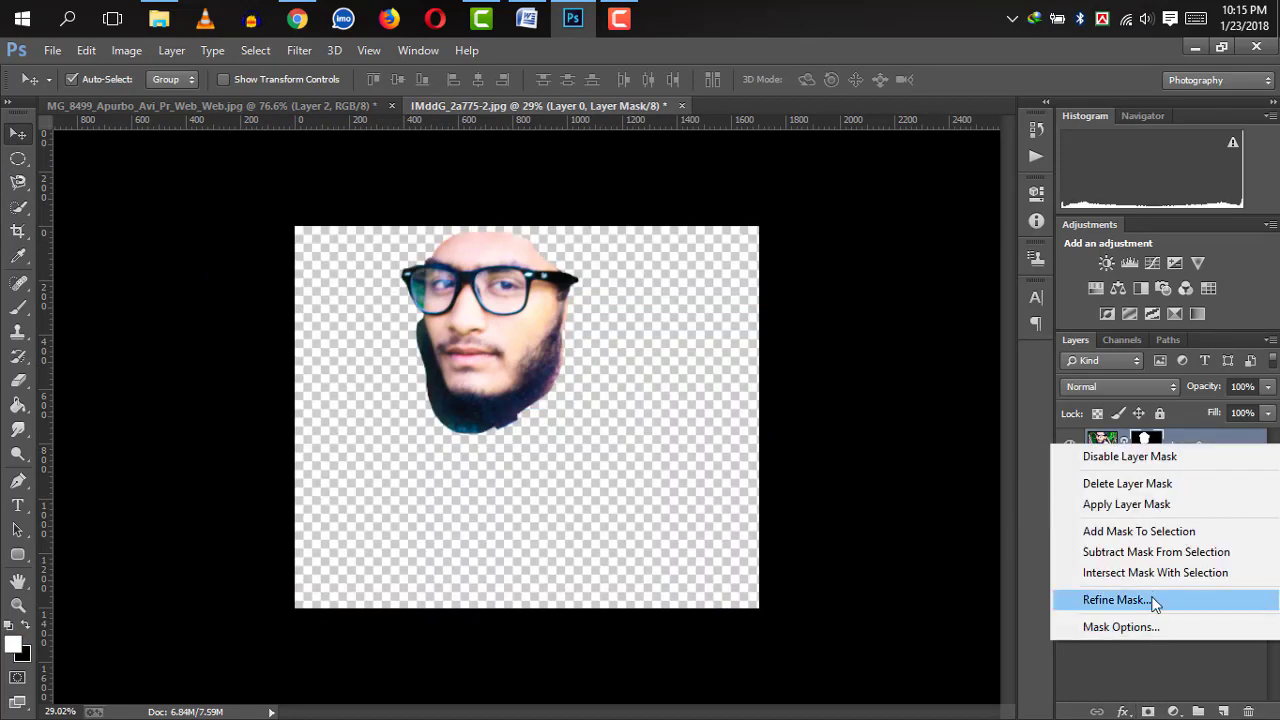
click(1155, 601)
drag(475, 384, 611, 503)
mouse_move(436, 373)
mouse_down()
mouse_move(377, 320)
mouse_move(390, 288)
mouse_move(408, 420)
mouse_move(438, 465)
mouse_move(513, 499)
mouse_move(536, 487)
mouse_up()
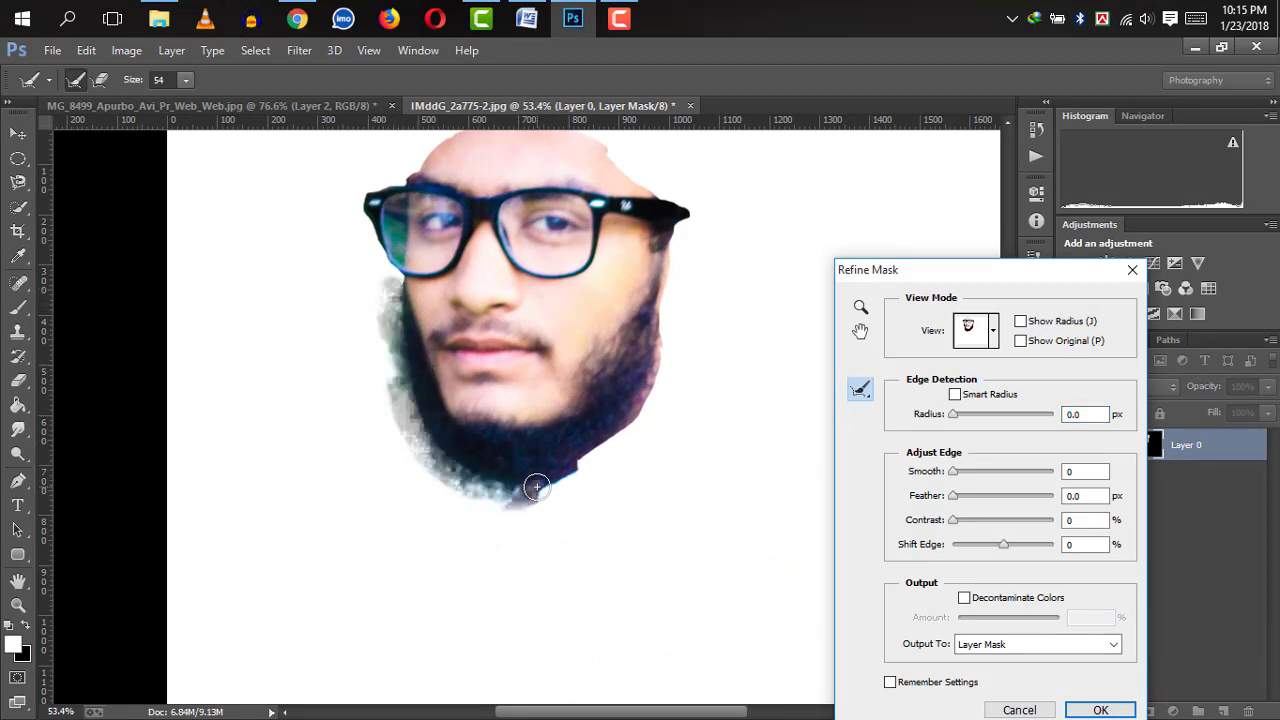
scroll(390, 312, down, 3)
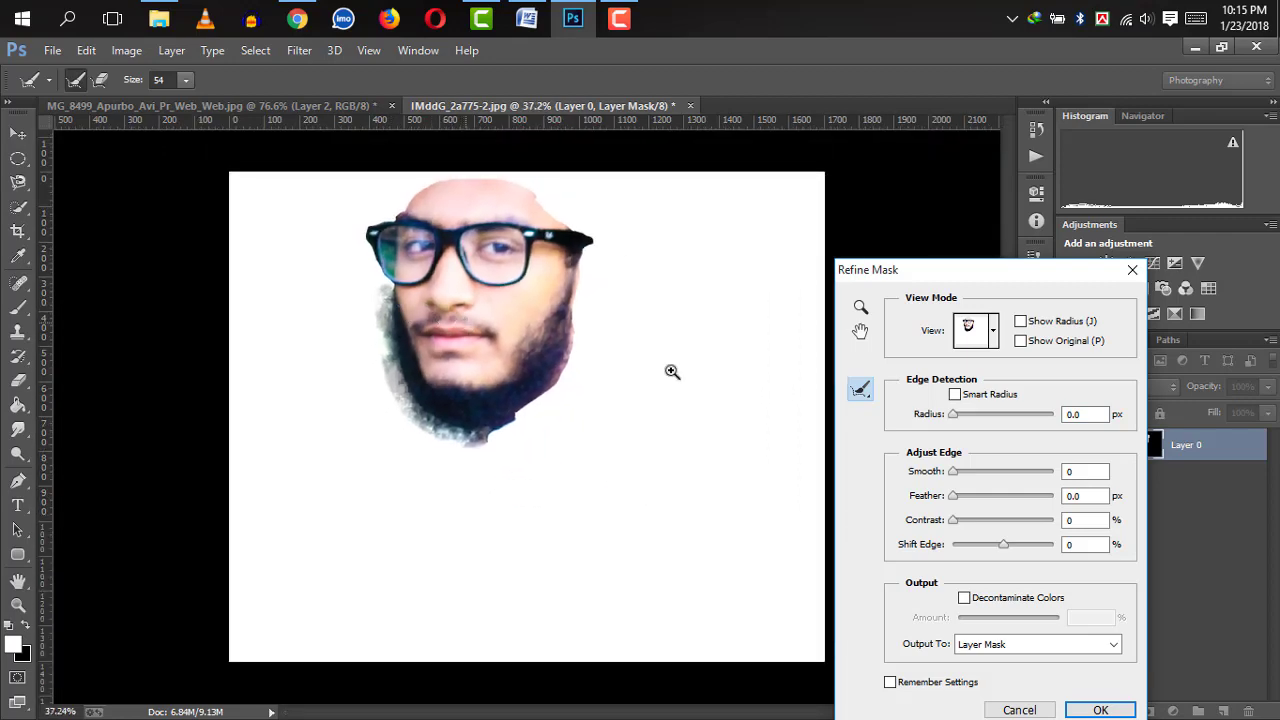
click(1103, 709)
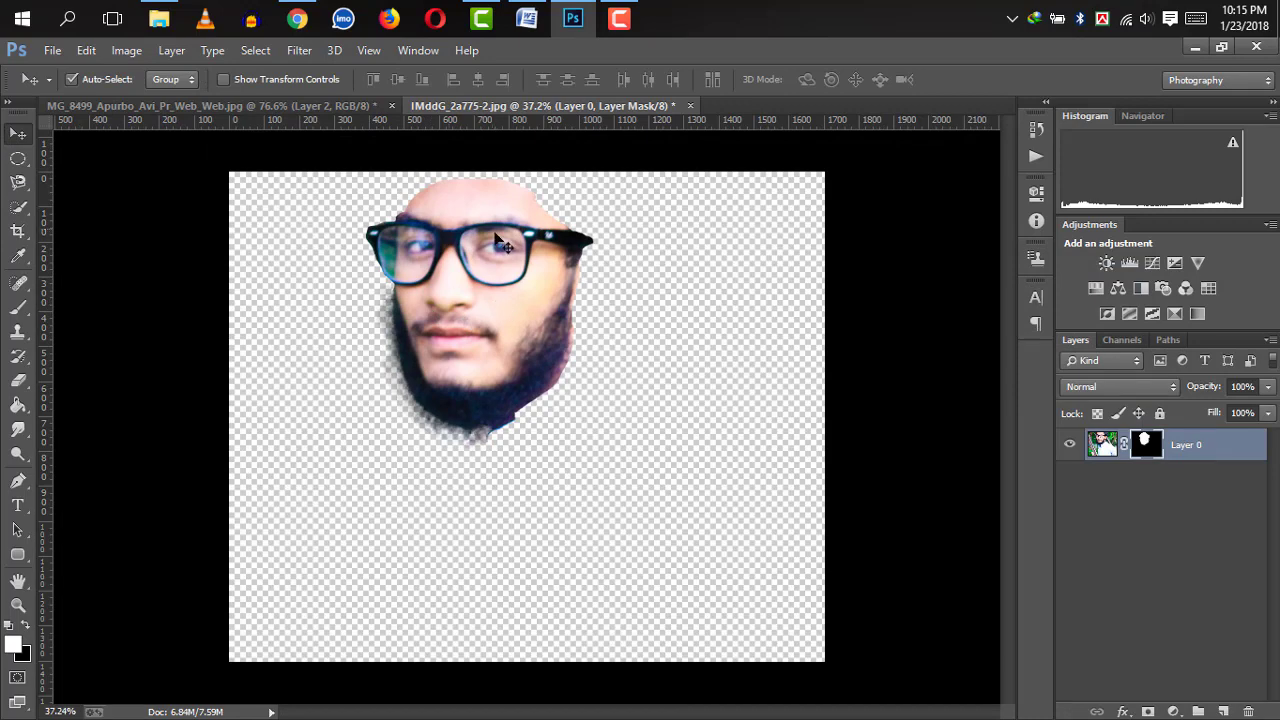
Bring the masked face into the couple photo and position it over the man's head
drag(496, 237, 576, 316)
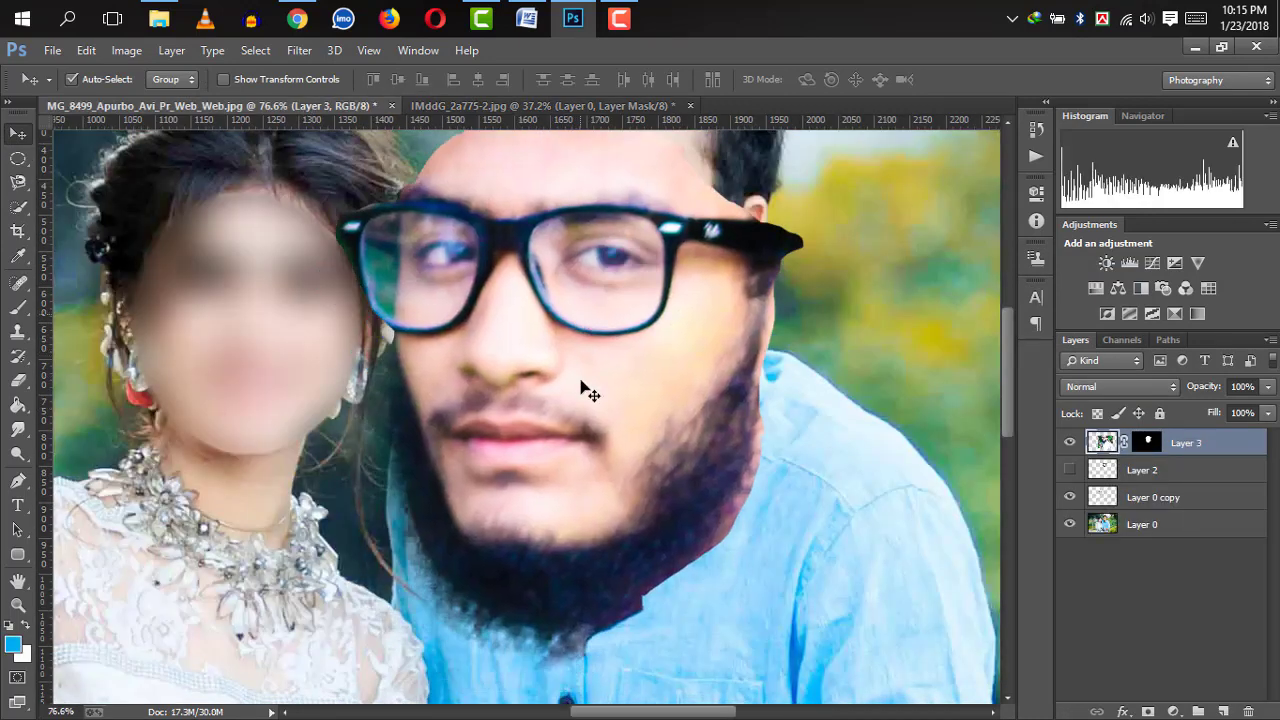
key(ctrl+t)
key(ctrl+0)
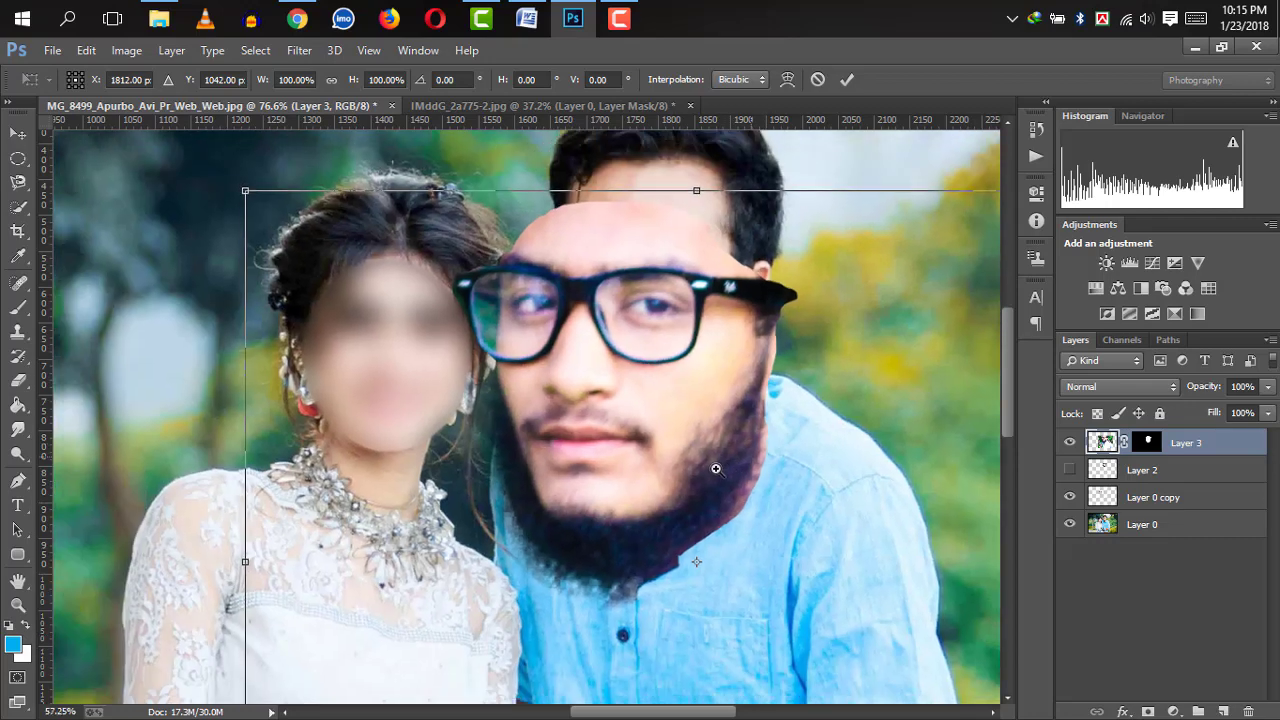
drag(606, 434, 566, 381)
key(Return)
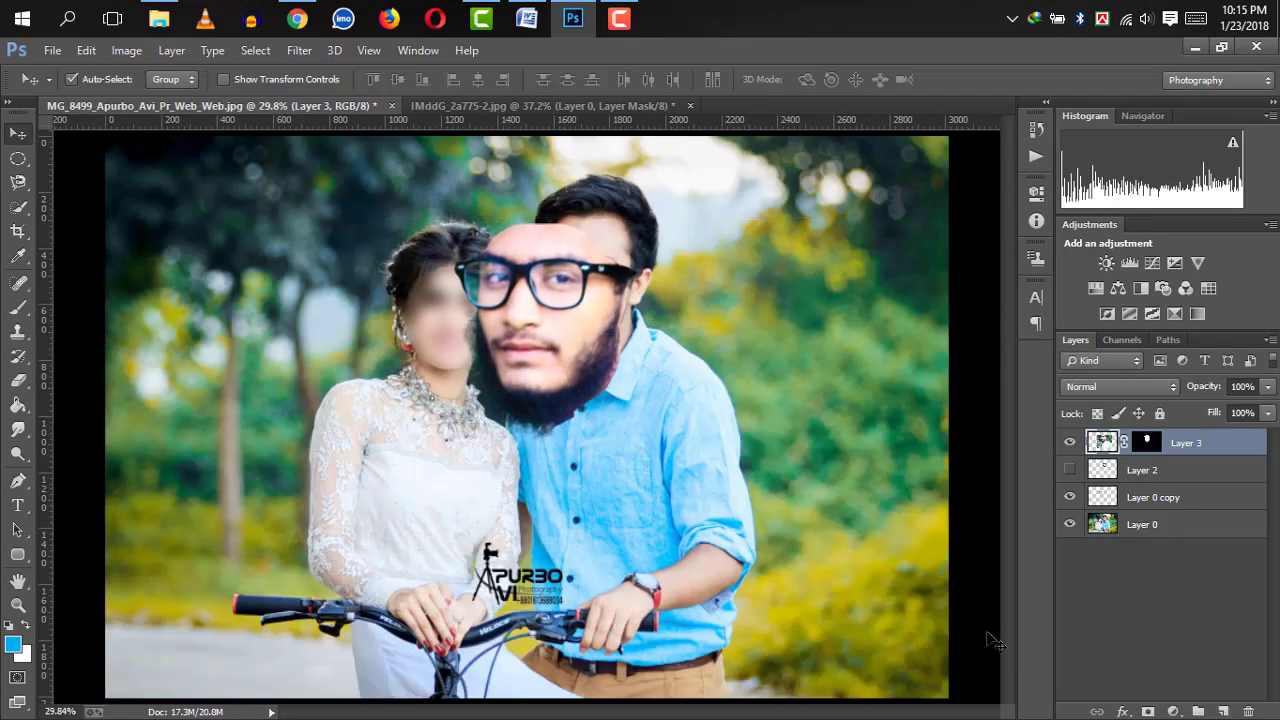
Add a new empty layer and merge it with the masked face layer
click(1220, 708)
shift+click(1220, 472)
right_click(1226, 472)
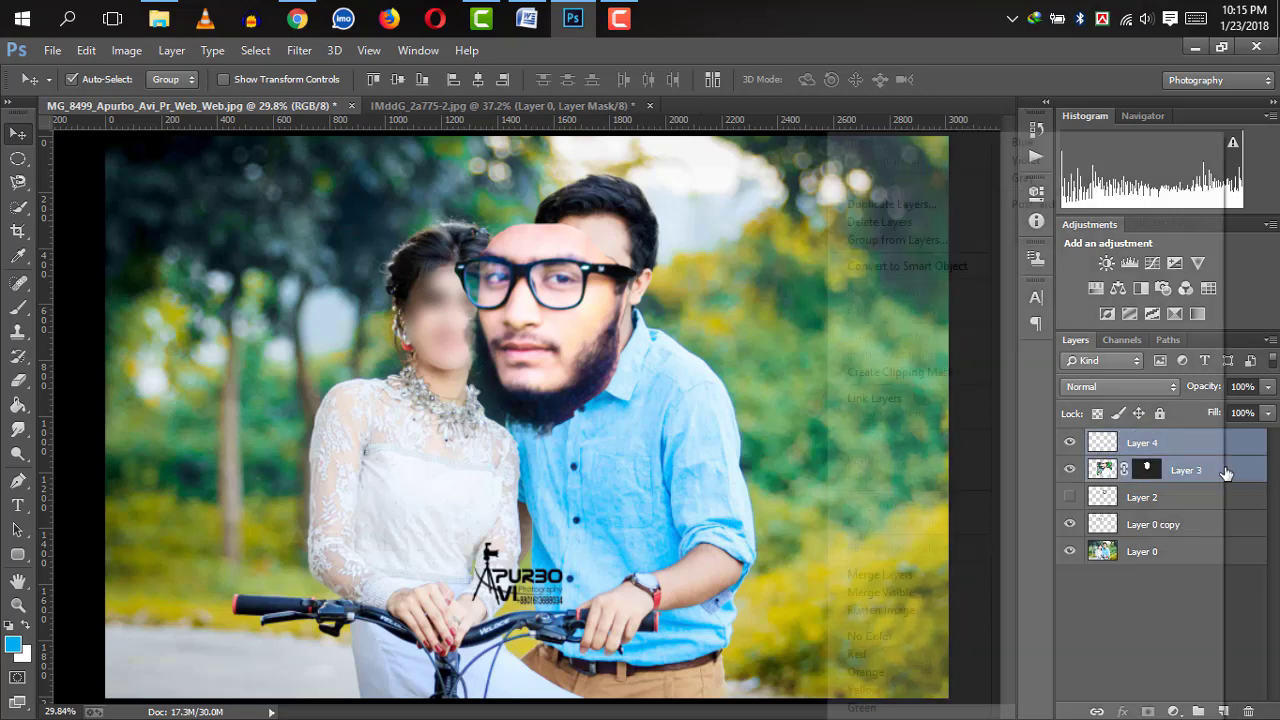
click(865, 575)
Scale the merged face layer to about 58% and fit it over the man's face below his hair
drag(633, 334, 643, 320)
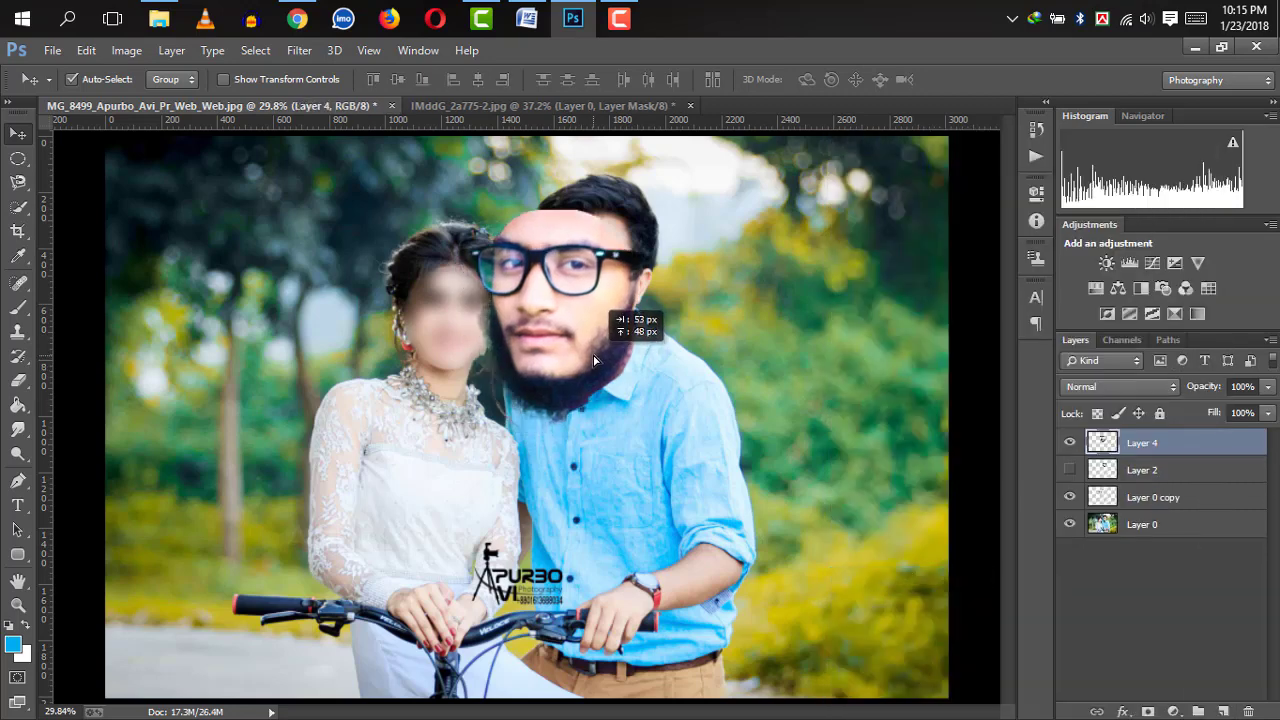
scroll(614, 366, up, 3)
key(ctrl+t)
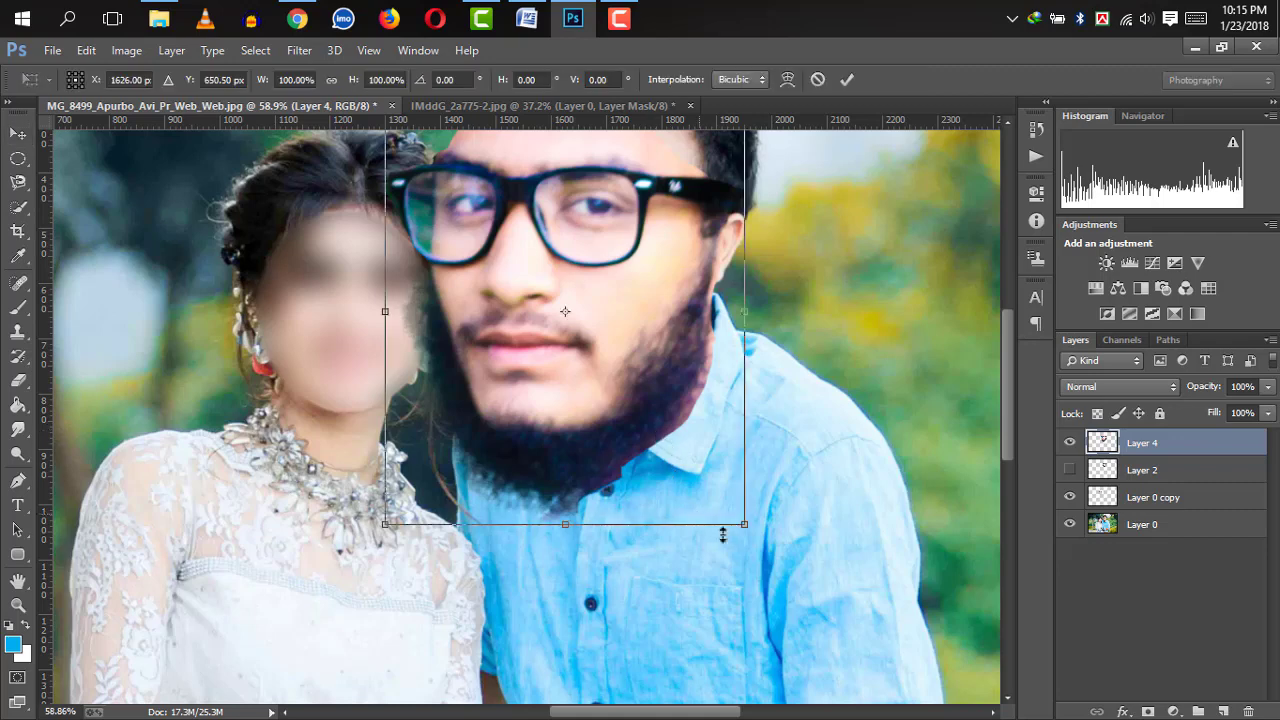
drag(748, 526, 671, 428)
drag(548, 316, 693, 270)
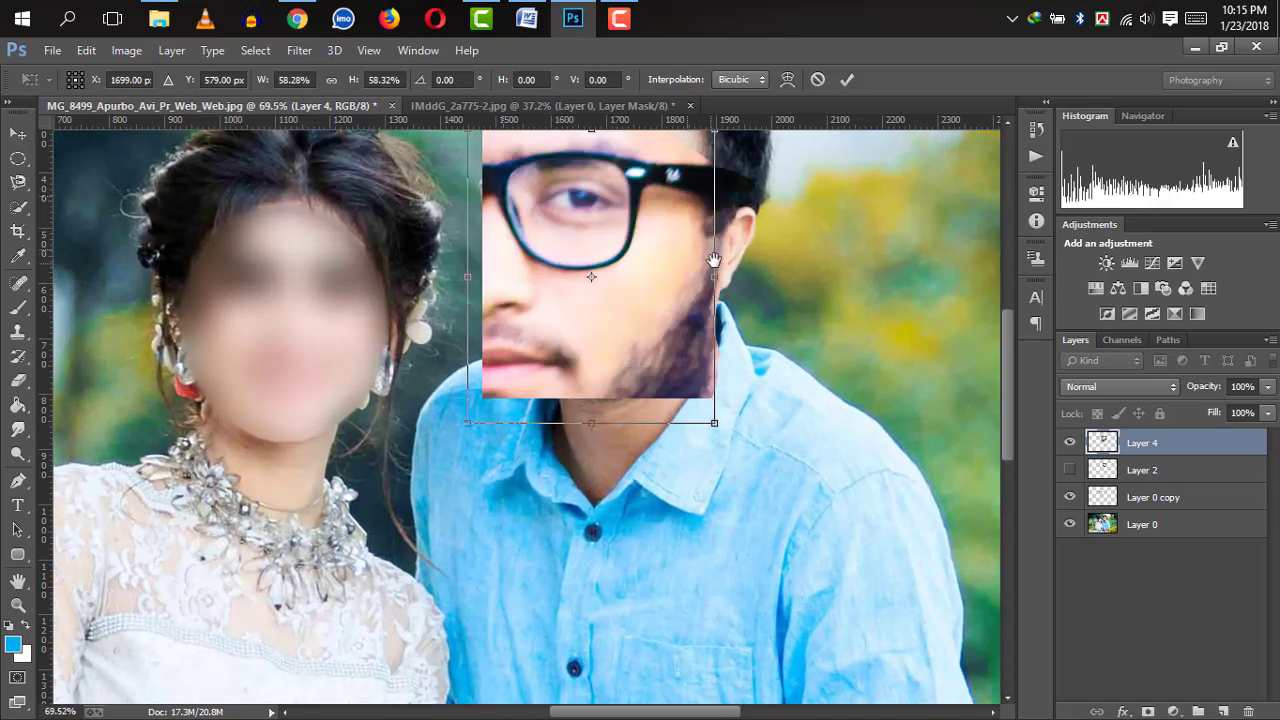
drag(656, 308, 657, 459)
key(Return)
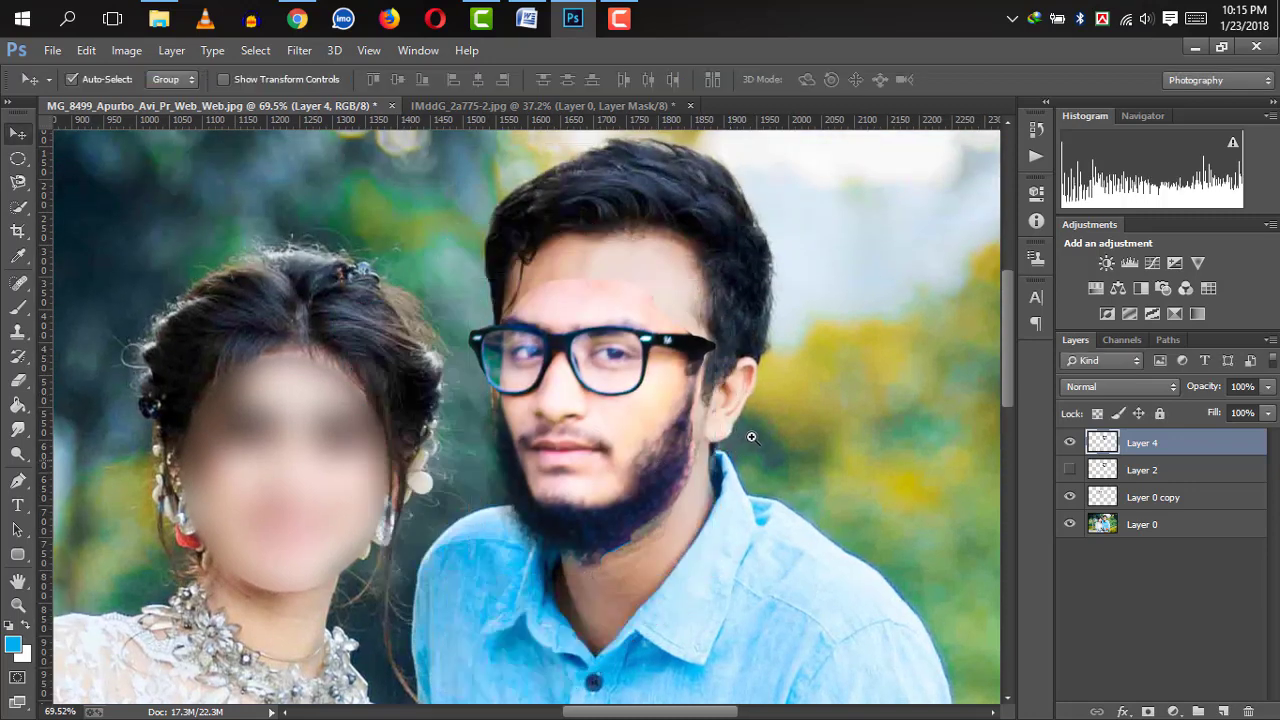
Hide Layer 4 and Layer 2, and place a horizontal guide at the chin of the man's original face
scroll(755, 440, down, 5)
click(1070, 443)
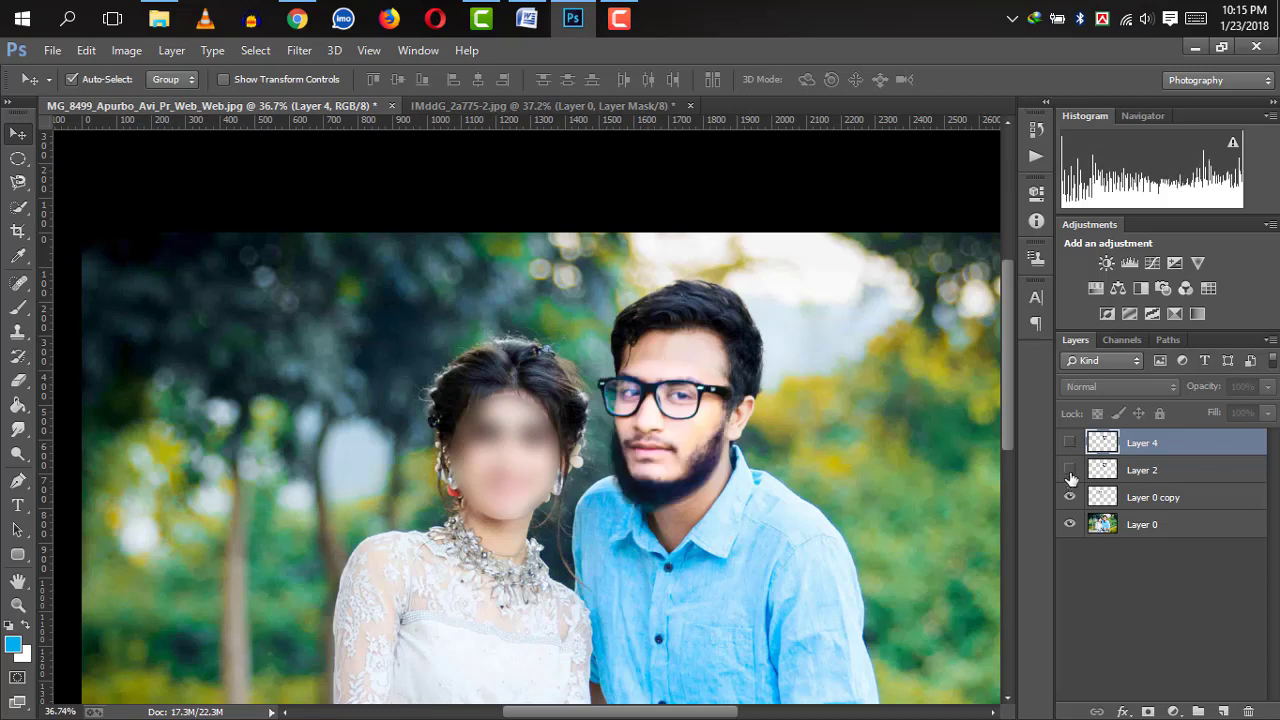
click(1070, 469)
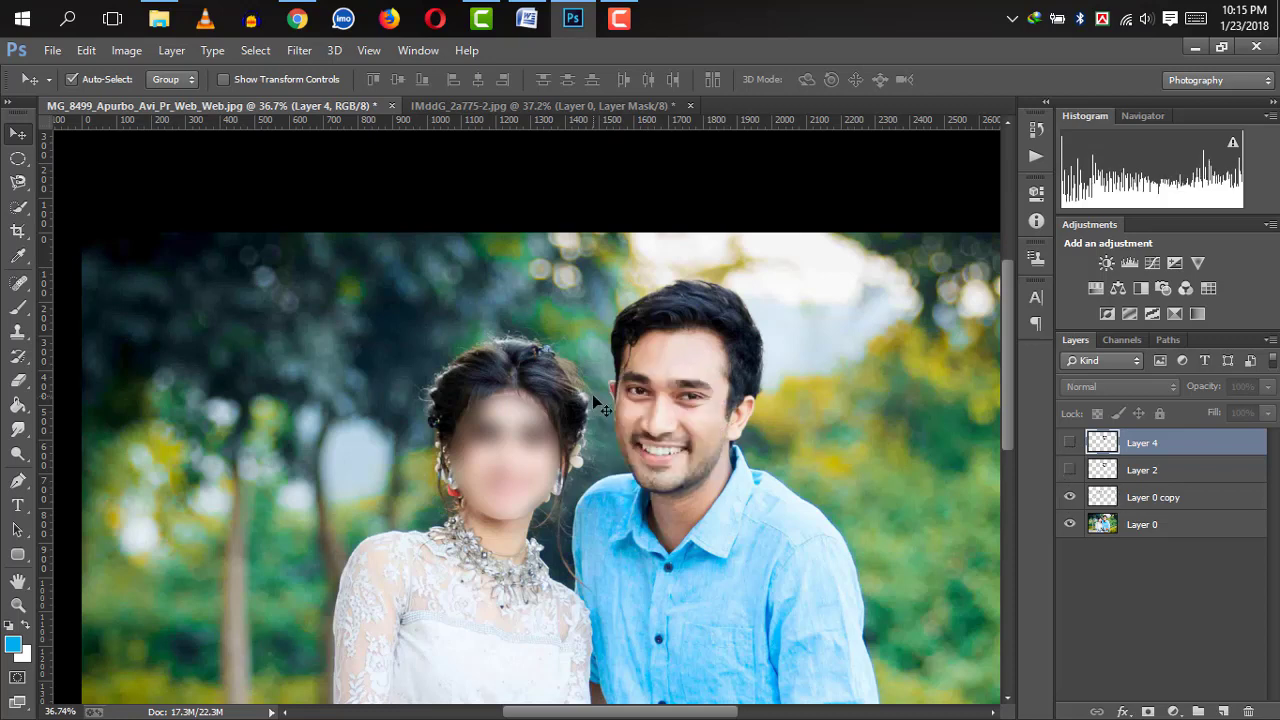
drag(340, 120, 424, 492)
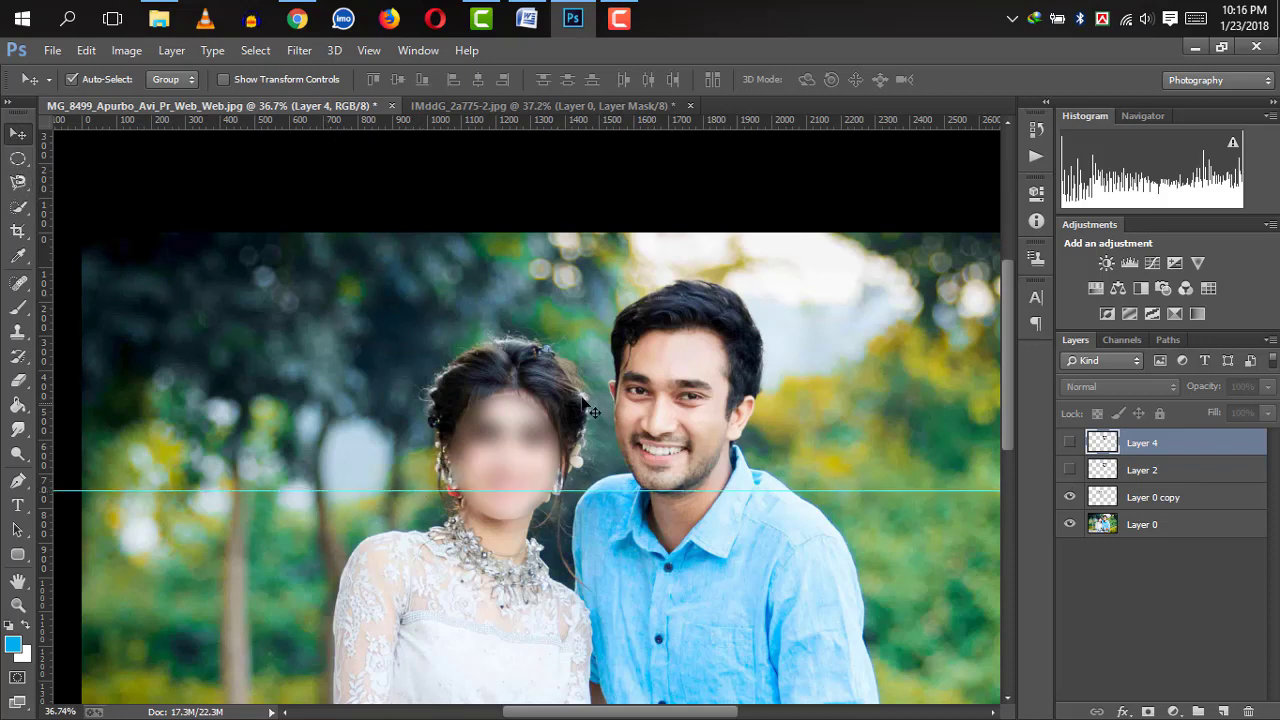
Show Layer 4 again, lower the face towards the chin guide and stretch it to 111.58% width and 112.39% height
scroll(709, 468, up, 2)
drag(783, 467, 717, 411)
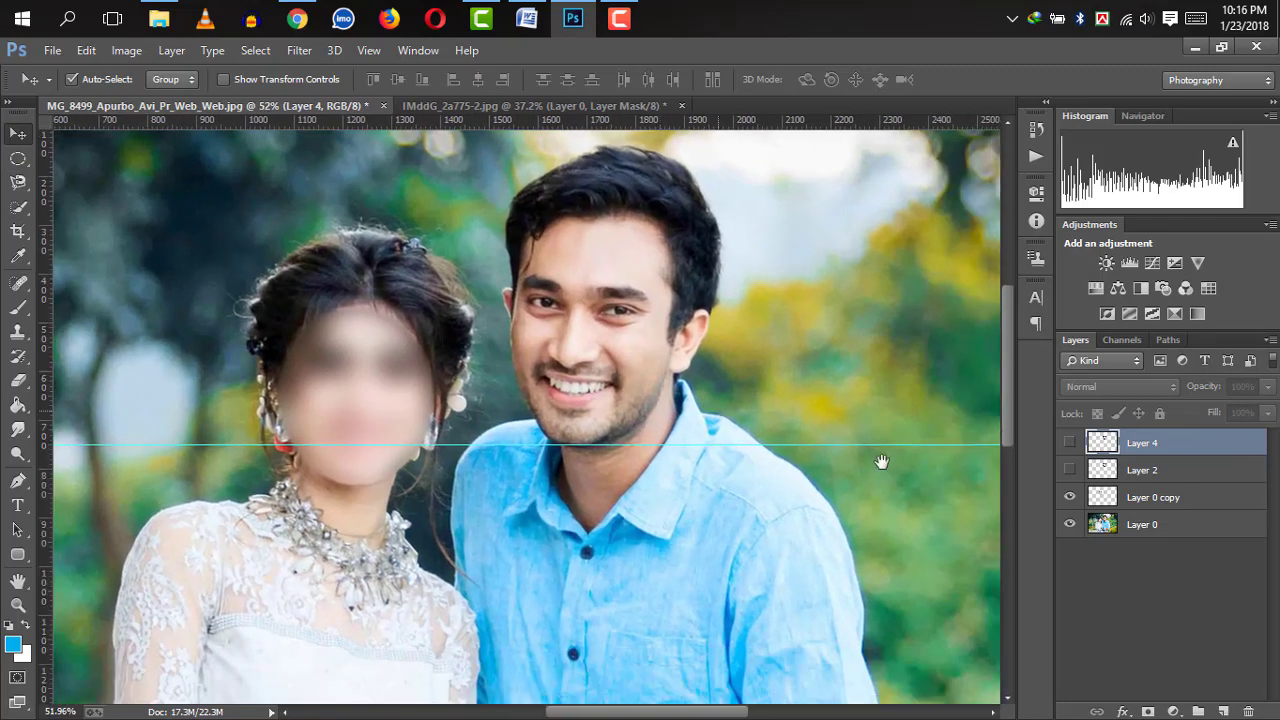
click(1071, 443)
drag(583, 370, 582, 387)
key(ctrl+t)
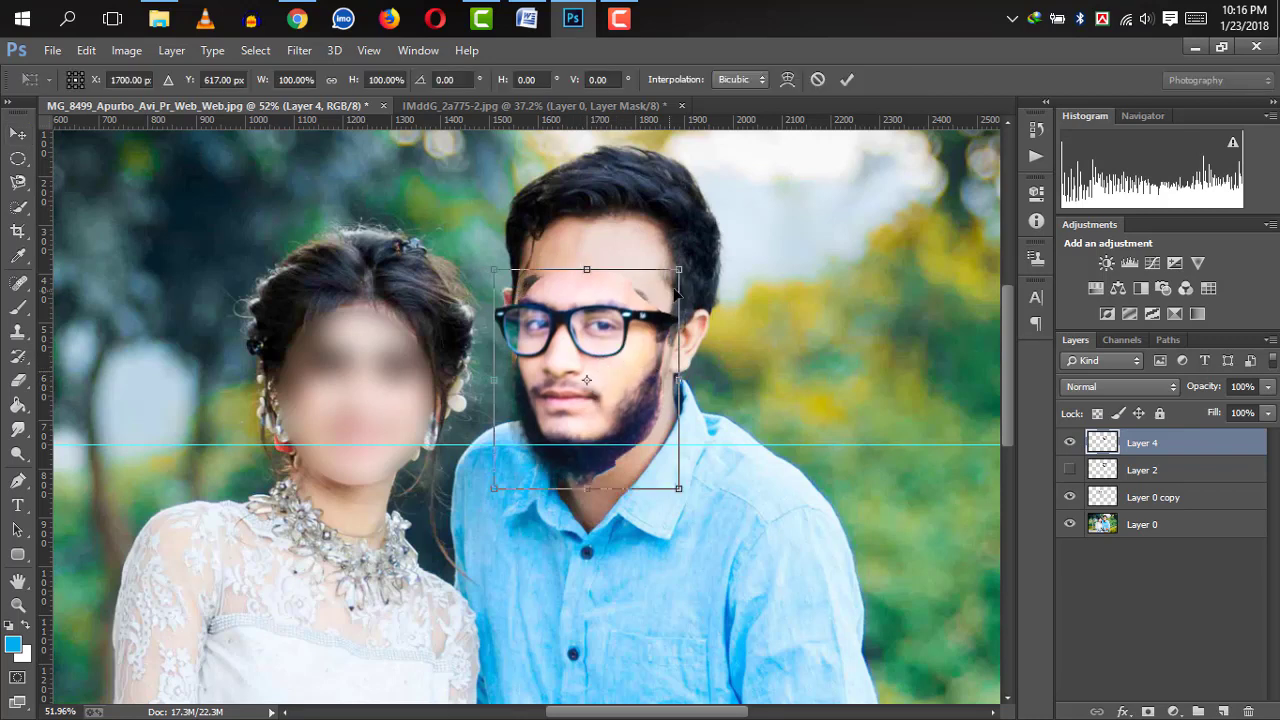
drag(578, 268, 578, 242)
drag(684, 364, 691, 365)
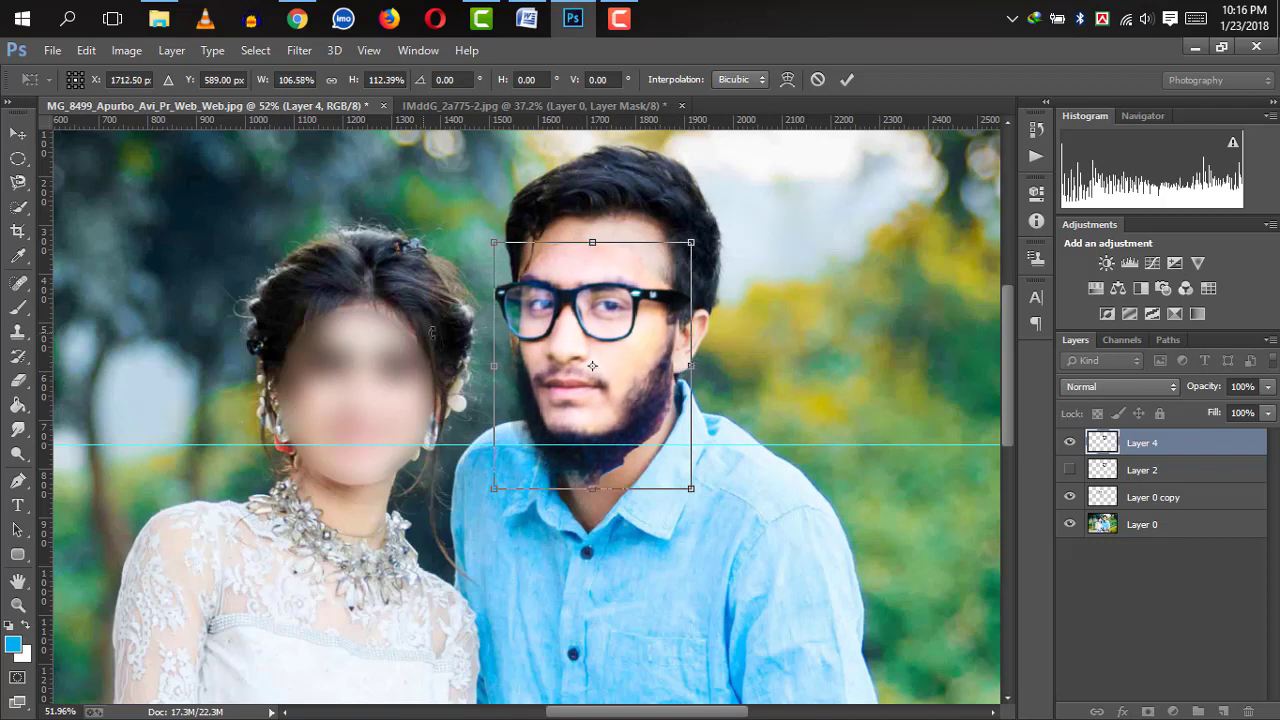
drag(492, 366, 485, 366)
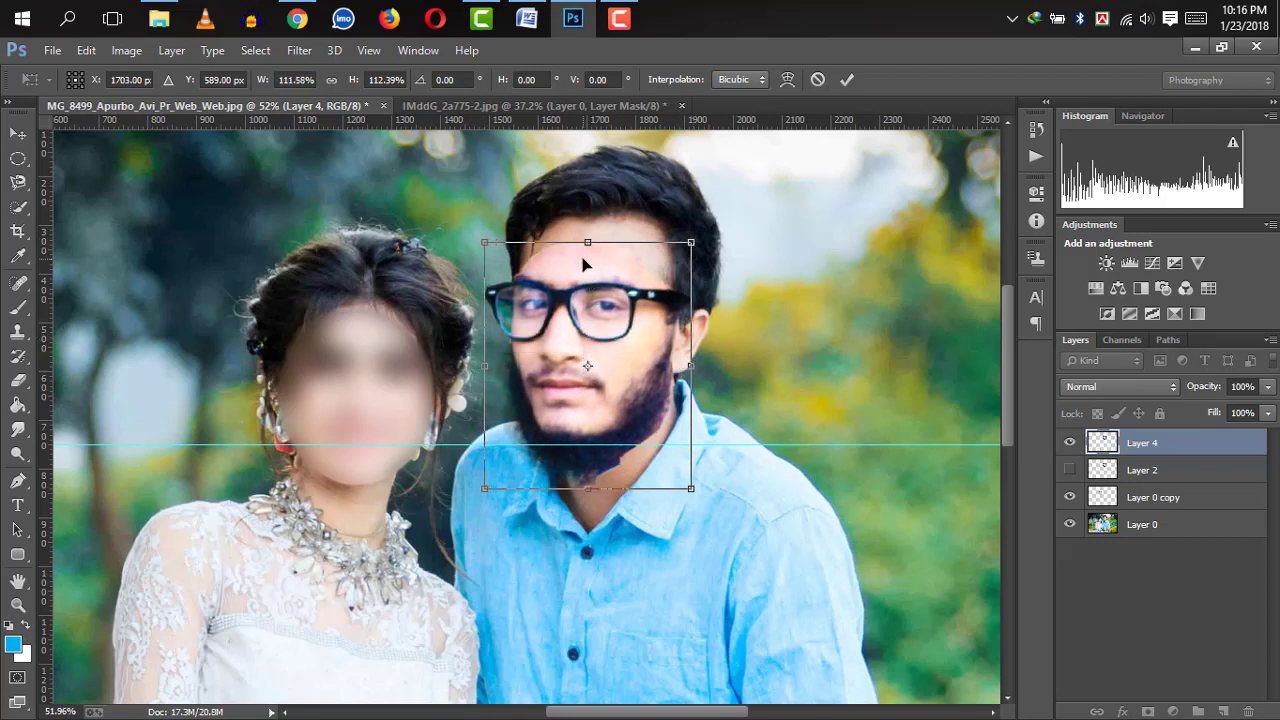
key(Return)
Nudge the pasted face slightly up and to the left on the man's head
scroll(633, 388, down, 3)
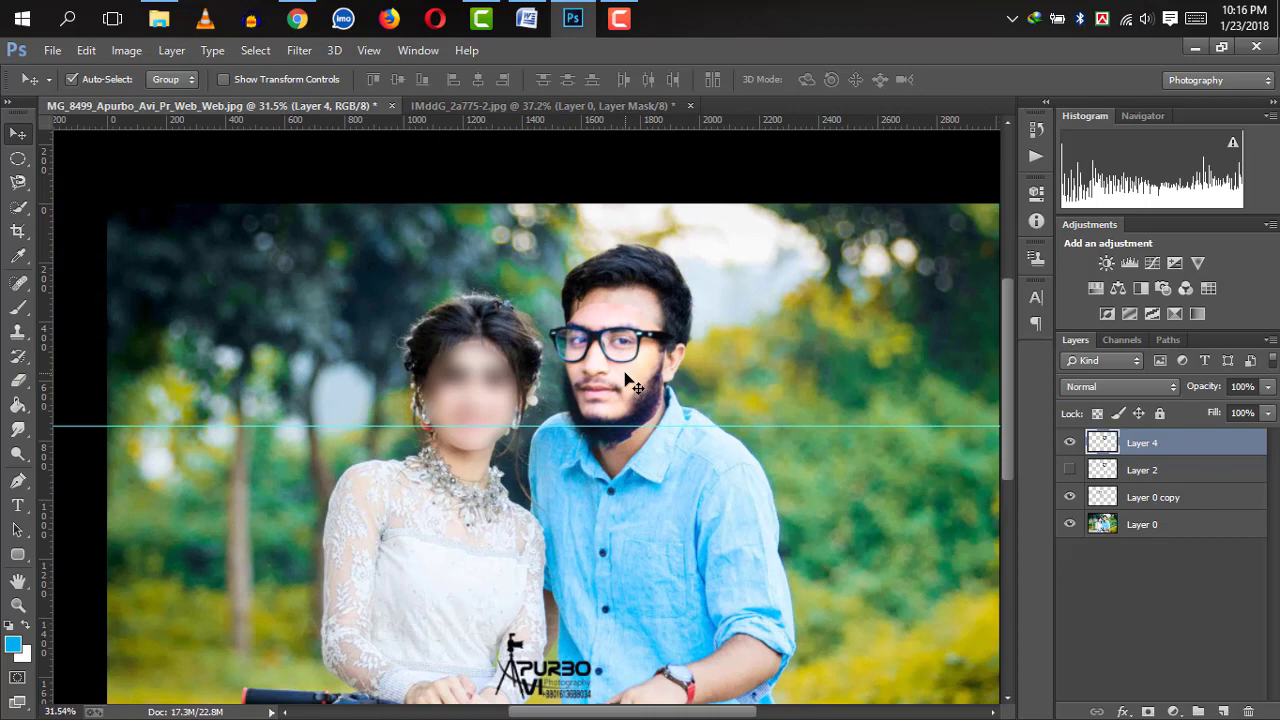
key(Up)
key(Up)
key(Up)
key(Up)
key(Left)
key(Left)
key(Left)
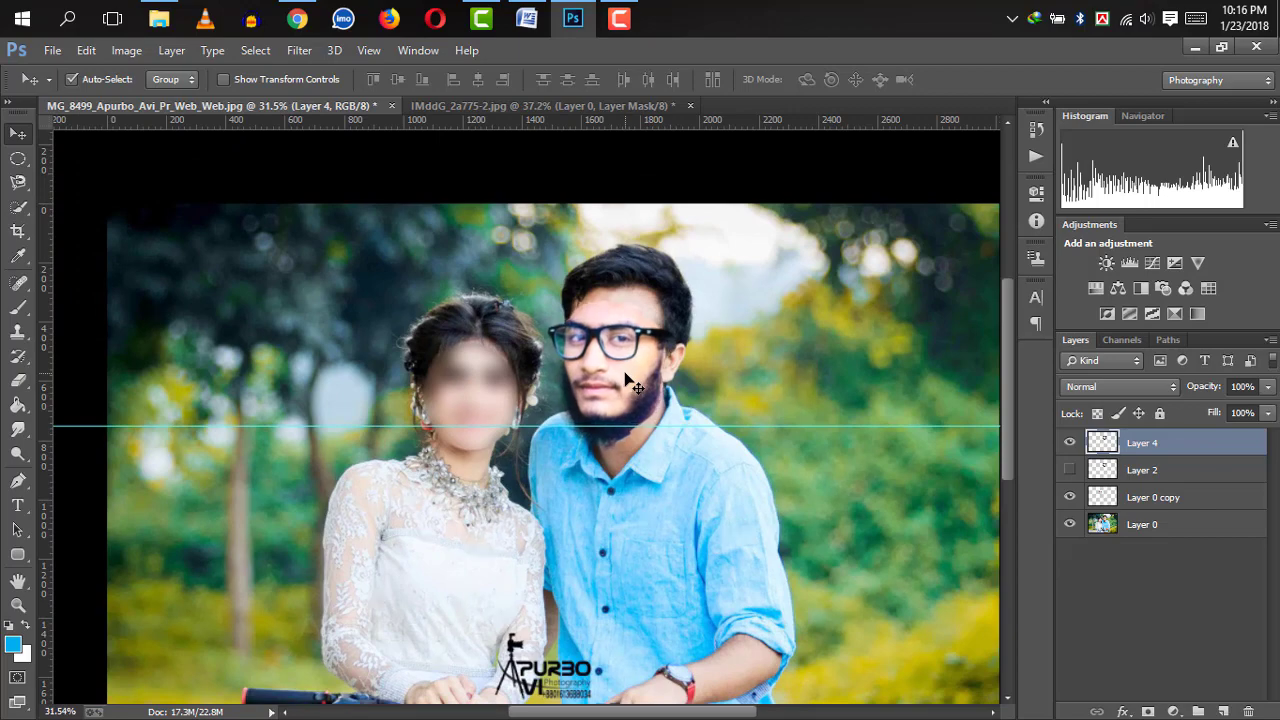
Try erasing the jagged beard edge below the chin with the Eraser tool, and undo the strokes
drag(682, 486, 739, 494)
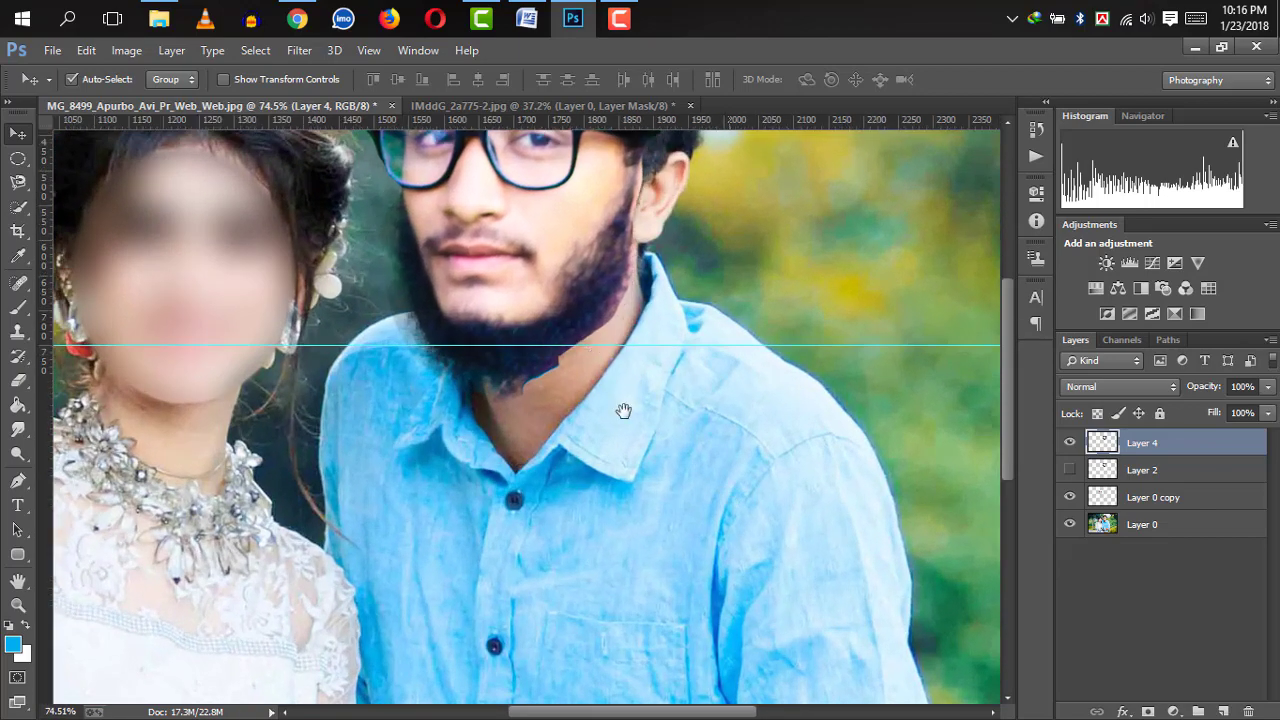
drag(623, 411, 657, 471)
drag(576, 350, 592, 352)
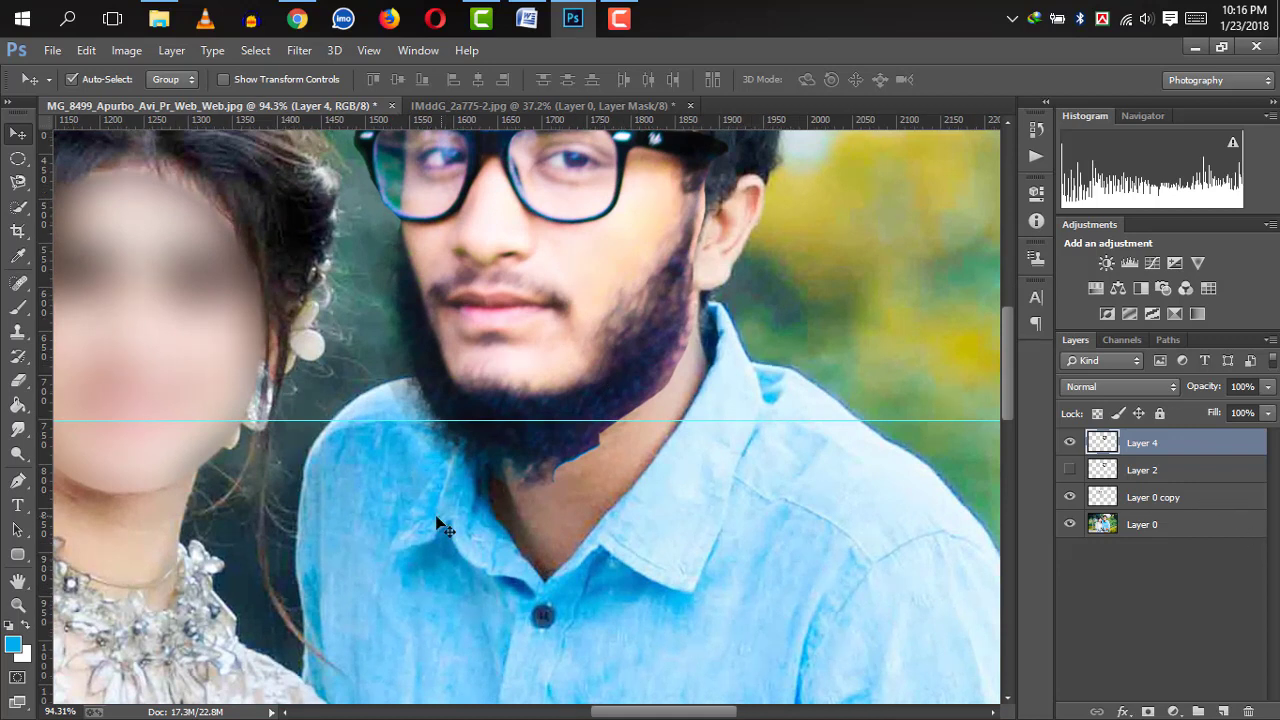
click(18, 380)
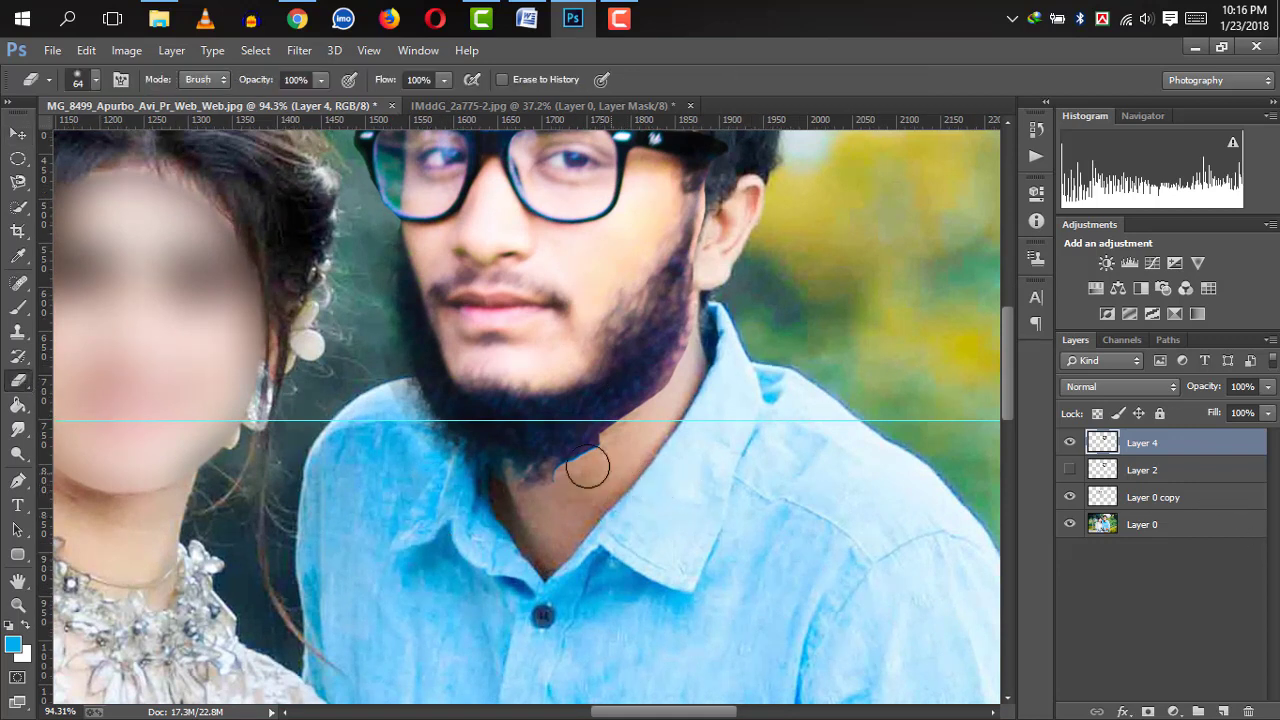
mouse_move(555, 487)
mouse_down()
mouse_move(571, 466)
mouse_move(527, 466)
mouse_up()
key(ctrl+alt+z)
key(ctrl+alt+z)
Set the eraser size to 66 px, try erasing the beard edge below the chin again, and undo the stroke
right_click(465, 368)
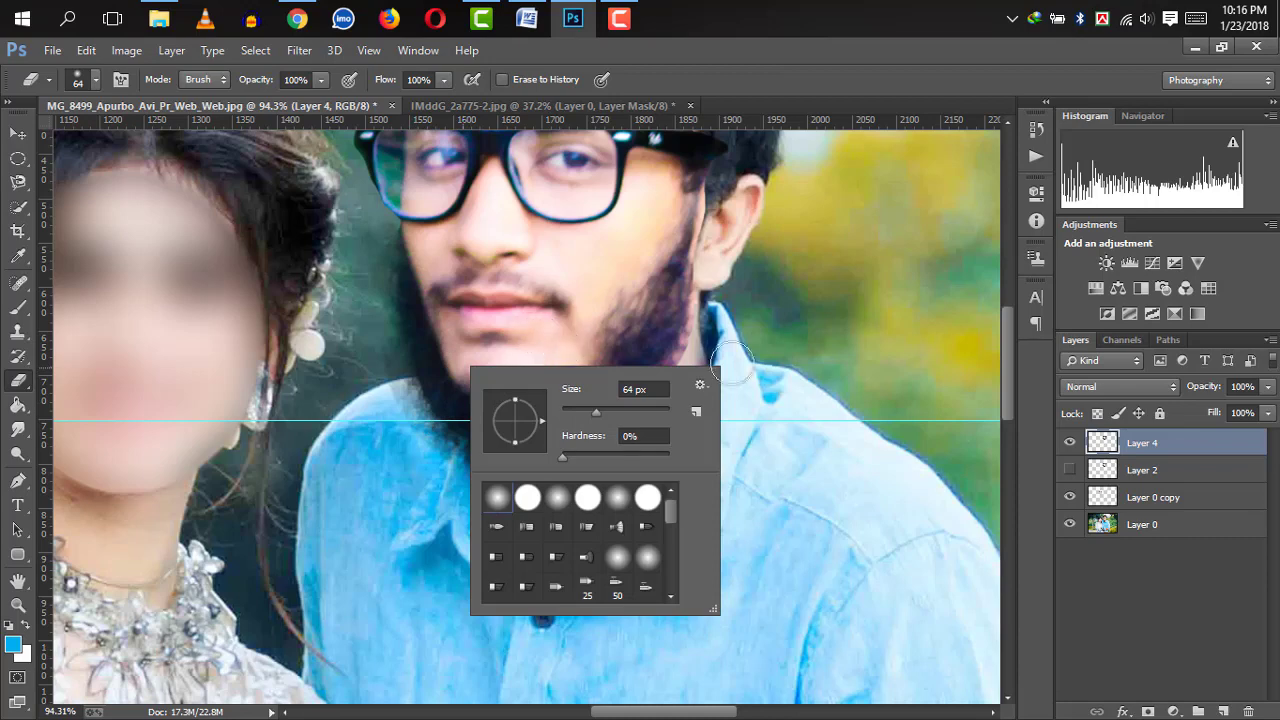
click(598, 414)
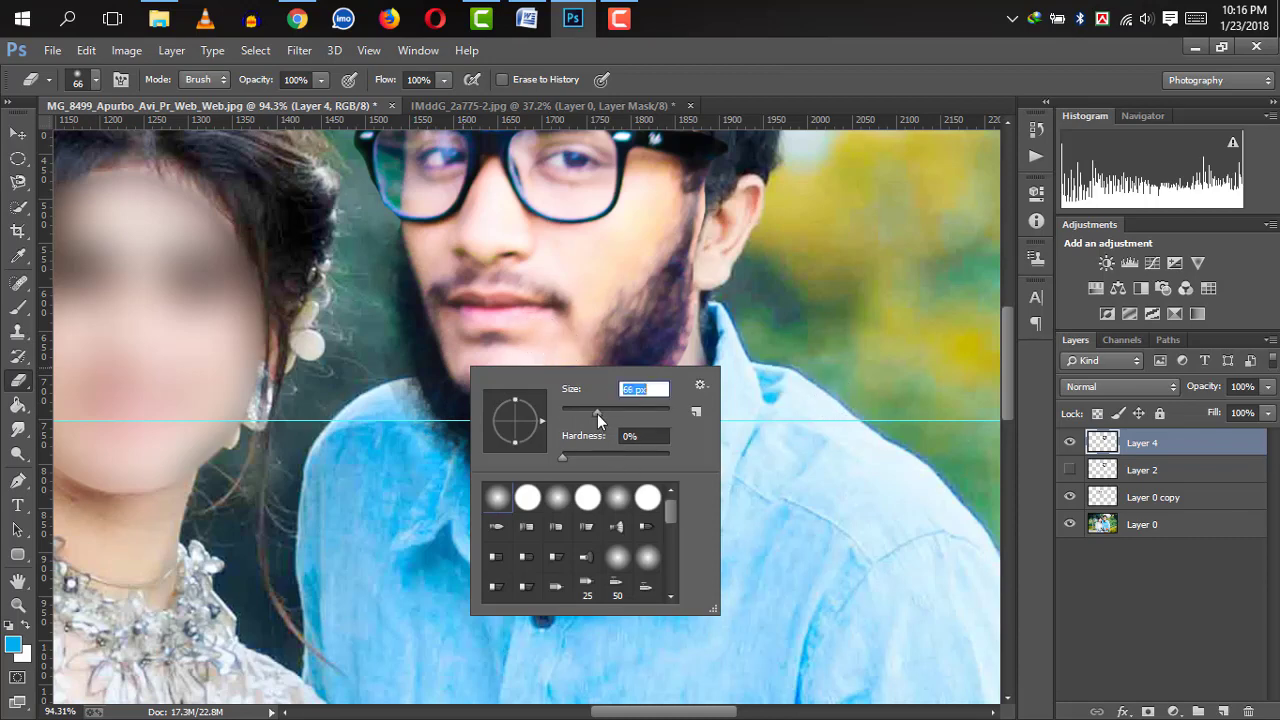
click(802, 460)
drag(644, 466, 697, 494)
mouse_move(510, 493)
mouse_down()
mouse_move(570, 467)
mouse_move(594, 435)
mouse_move(534, 487)
mouse_up()
drag(620, 461, 603, 500)
key(ctrl+z)
Reduce the eraser size to 36 px and erase the jagged edge of the beard from the chin along the jaw
right_click(603, 490)
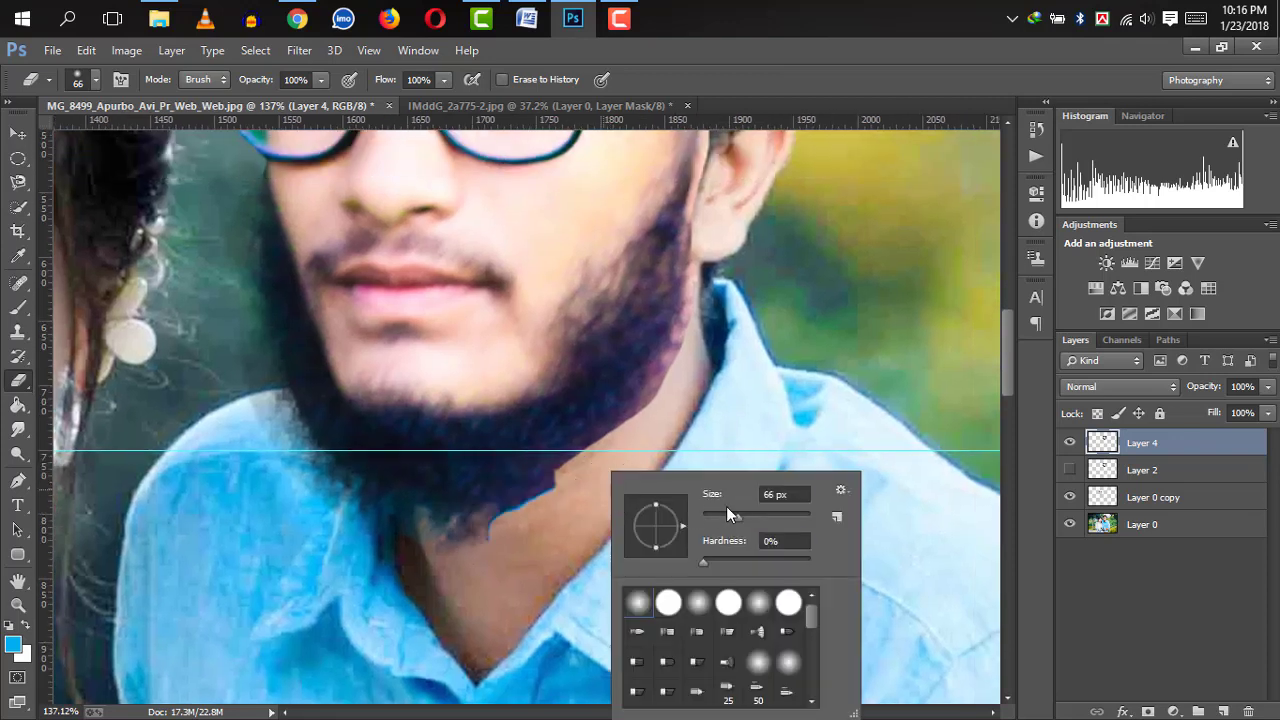
drag(726, 506, 722, 516)
mouse_move(491, 531)
mouse_down()
mouse_move(536, 509)
mouse_move(502, 515)
mouse_move(568, 496)
mouse_move(426, 554)
mouse_move(515, 532)
mouse_move(605, 462)
mouse_move(673, 381)
mouse_move(655, 447)
mouse_up()
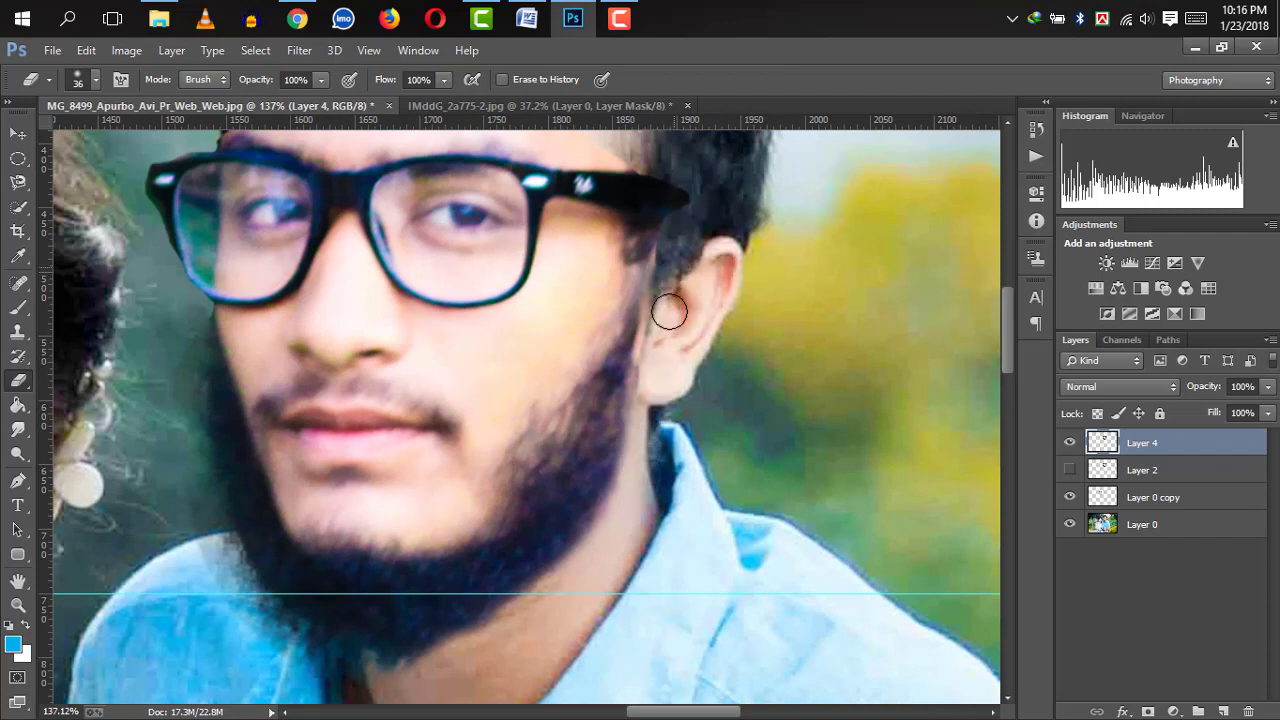
Erase the leftover edge of the pasted face beside the ear and along the jaw, undoing the bad stroke
mouse_move(660, 355)
mouse_down()
mouse_move(663, 318)
mouse_move(643, 358)
mouse_move(677, 259)
mouse_move(647, 359)
mouse_move(673, 257)
mouse_up()
key(ctrl+z)
mouse_move(665, 385)
mouse_down()
mouse_move(651, 443)
mouse_move(655, 395)
mouse_up()
key(space)
drag(572, 490, 614, 474)
Erase the pasted face's upper edge on the forehead above the glasses to blend it into the skin
mouse_move(614, 269)
mouse_down()
mouse_move(643, 459)
mouse_move(711, 488)
mouse_move(731, 481)
mouse_move(595, 342)
mouse_move(325, 326)
mouse_move(287, 342)
mouse_move(229, 391)
mouse_move(287, 365)
mouse_move(254, 369)
mouse_move(210, 416)
mouse_move(223, 320)
mouse_up()
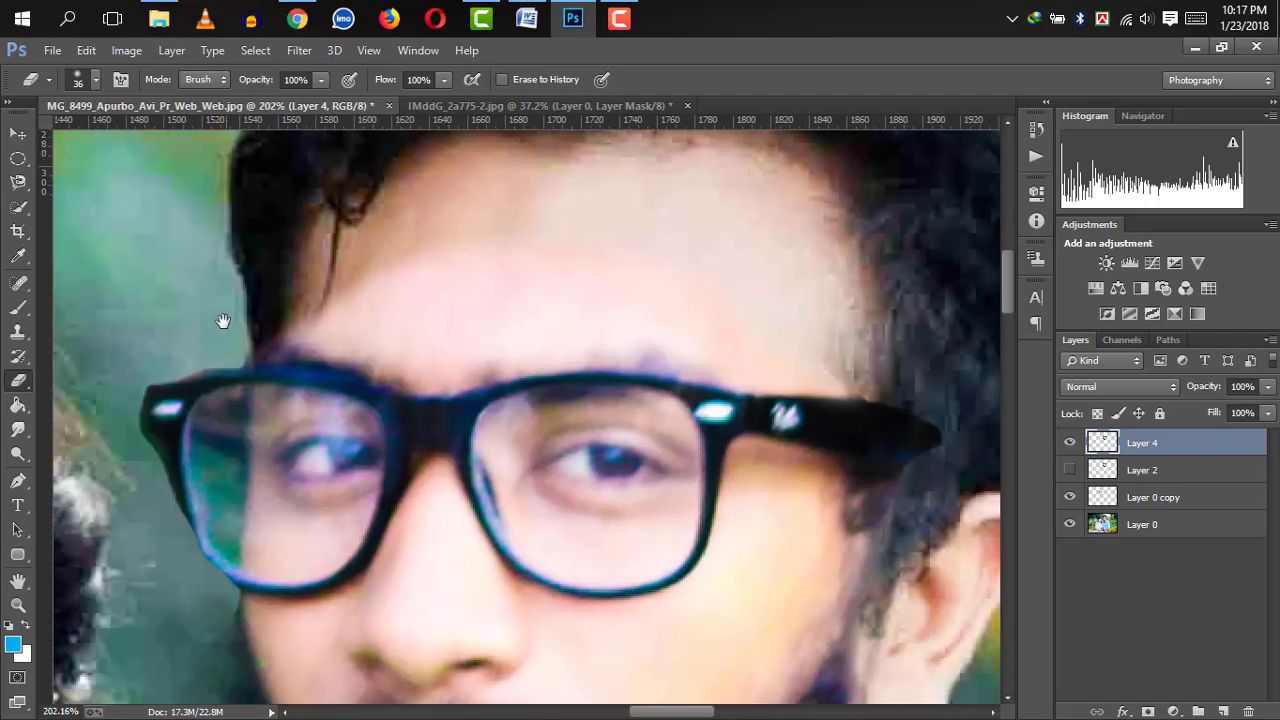
drag(457, 299, 382, 338)
scroll(536, 434, down, 3)
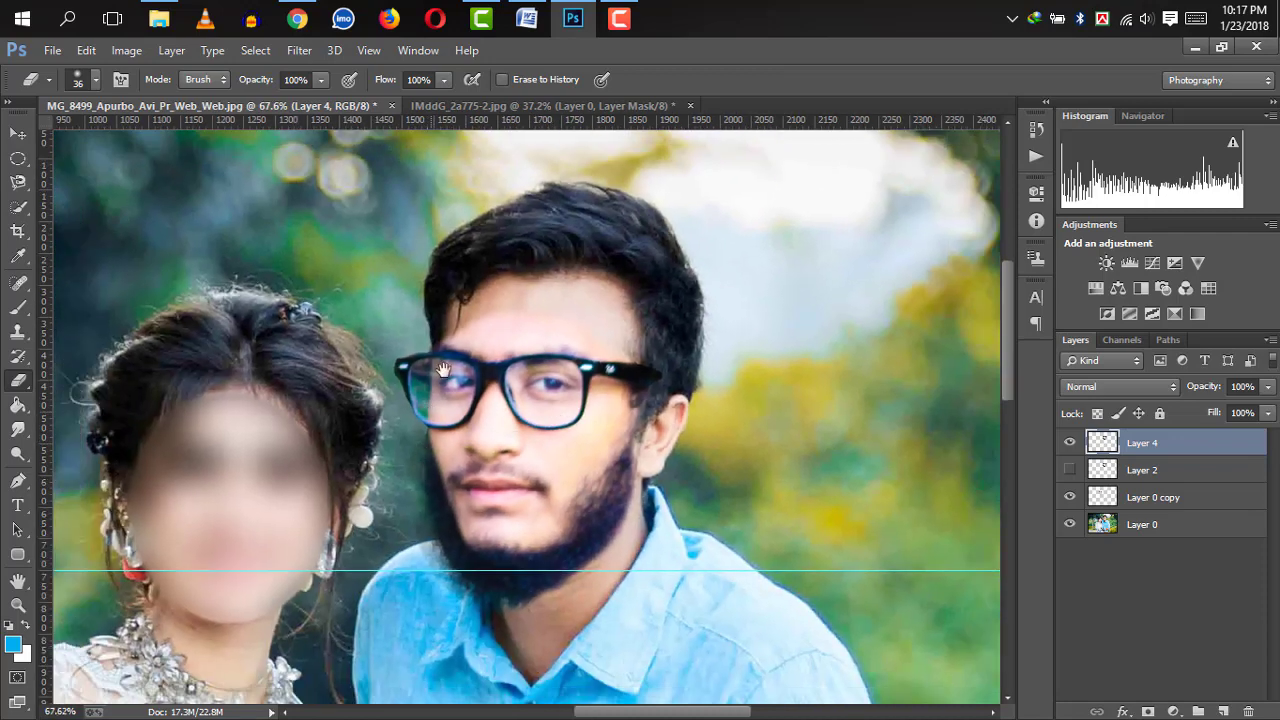
scroll(576, 345, down, 1)
Widen the pasted bearded face on Layer 4 to about 101% by transforming its side nearest the woman
scroll(535, 420, up, 3)
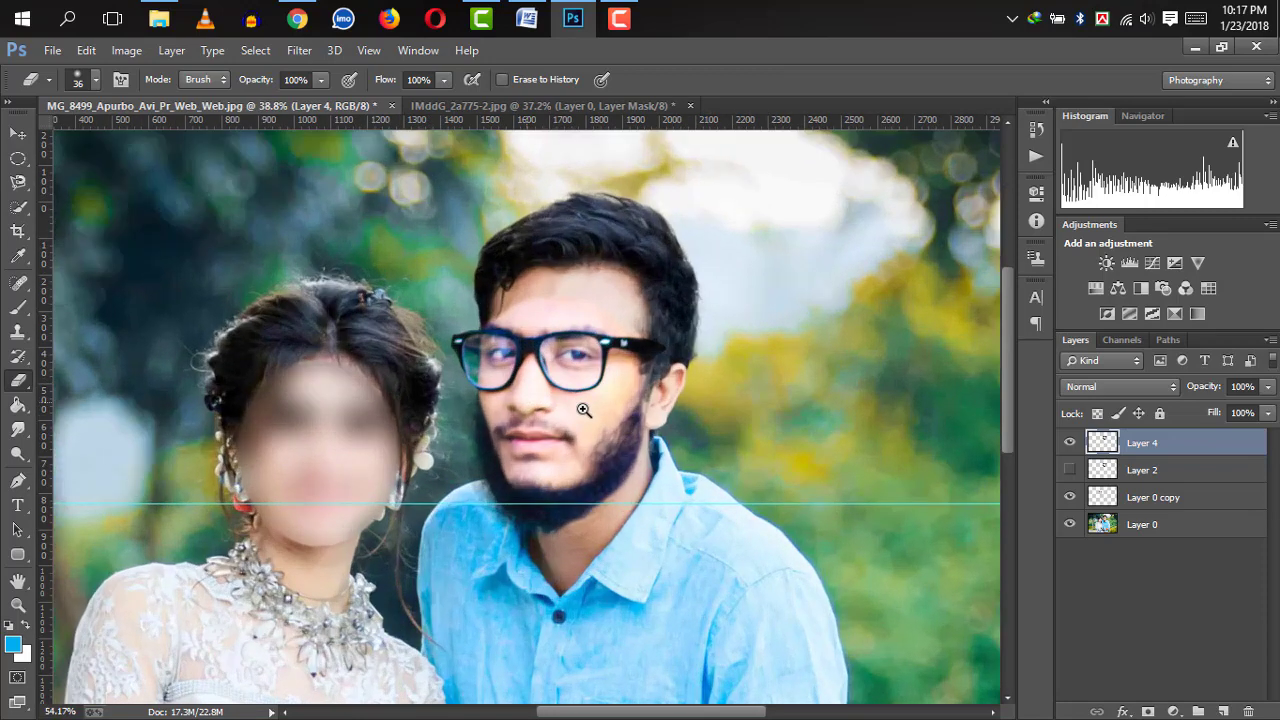
scroll(467, 393, up, 1)
key(v)
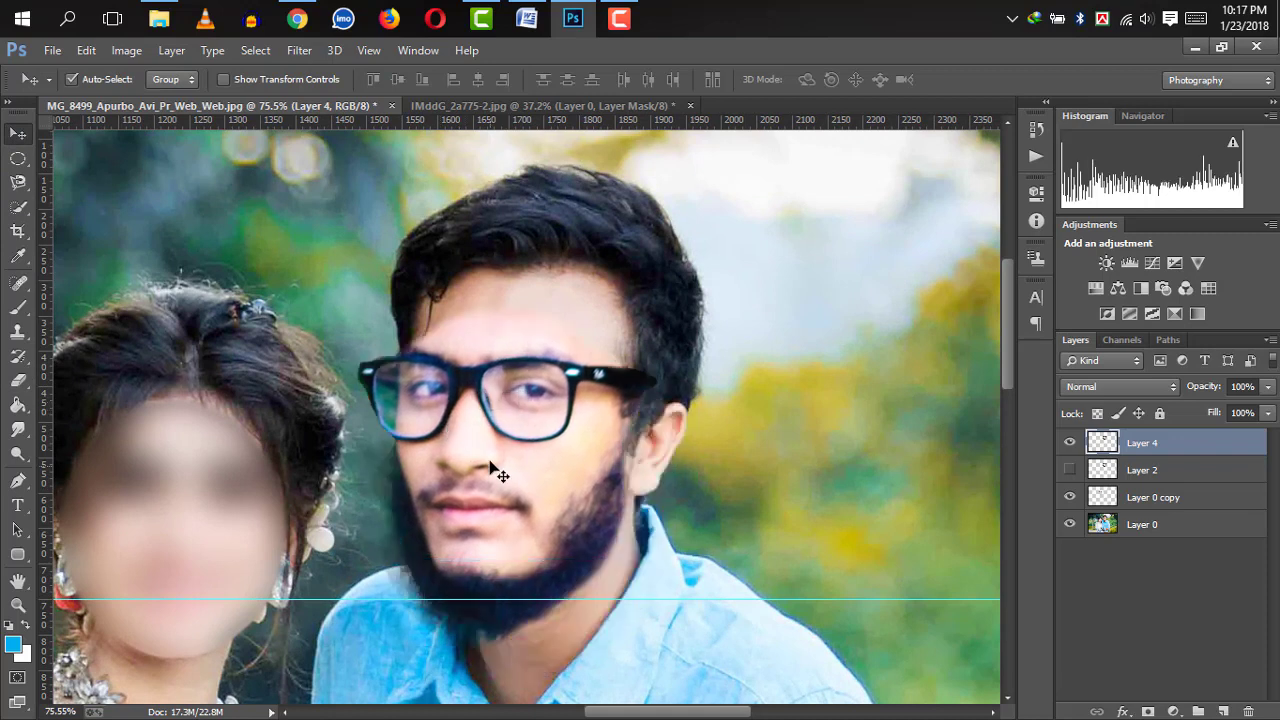
key(ctrl+t)
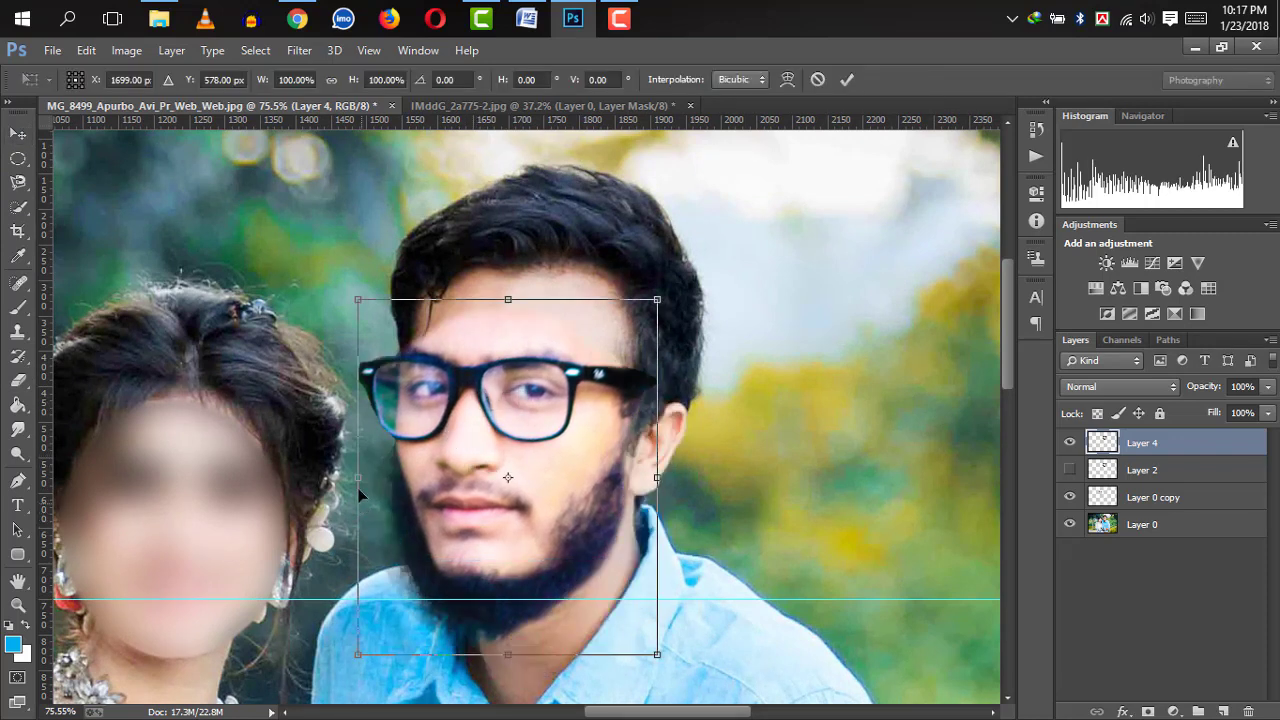
drag(357, 476, 350, 480)
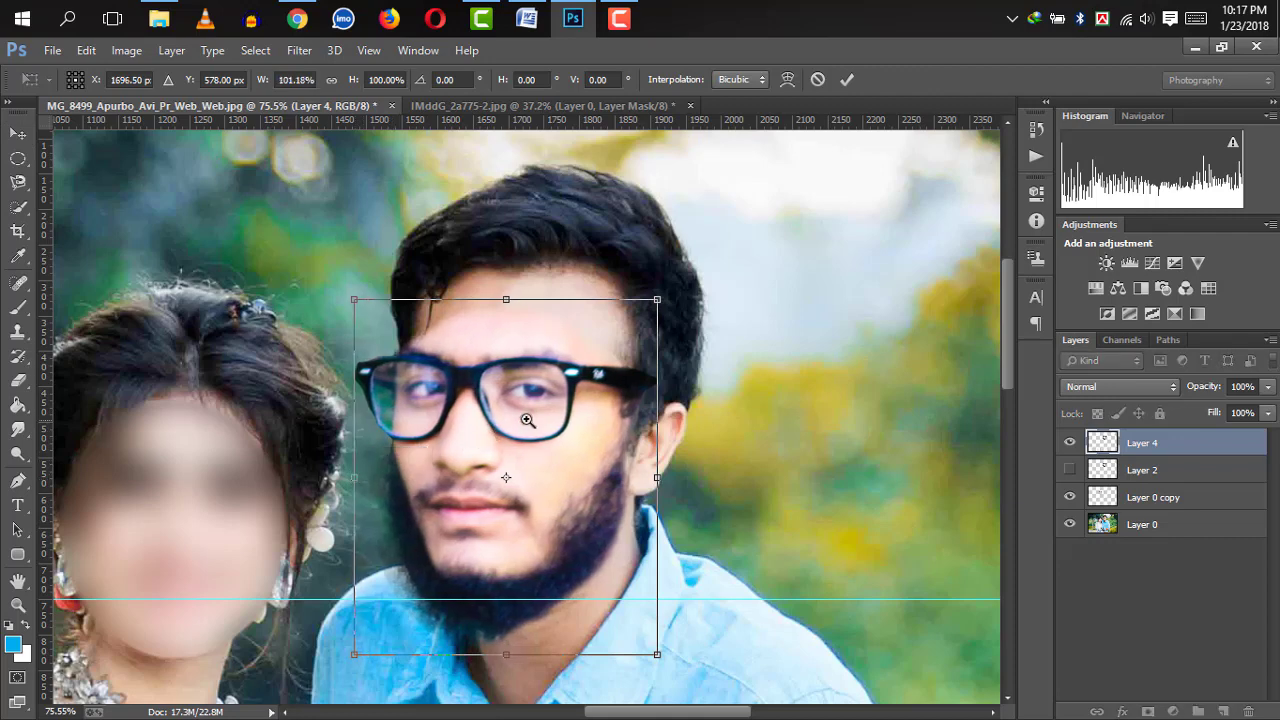
drag(527, 421, 452, 433)
key(Return)
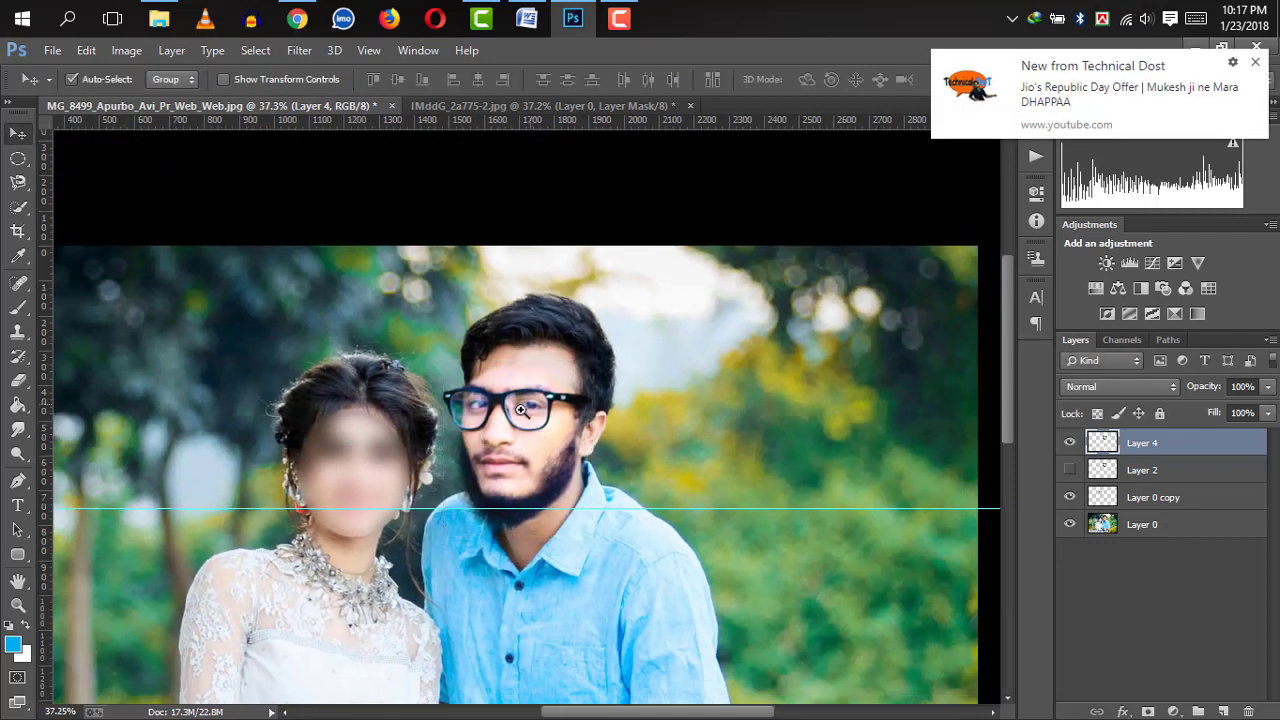
Dismiss the desktop notification and review the face replacement in the whole photo
alt+click(520, 410)
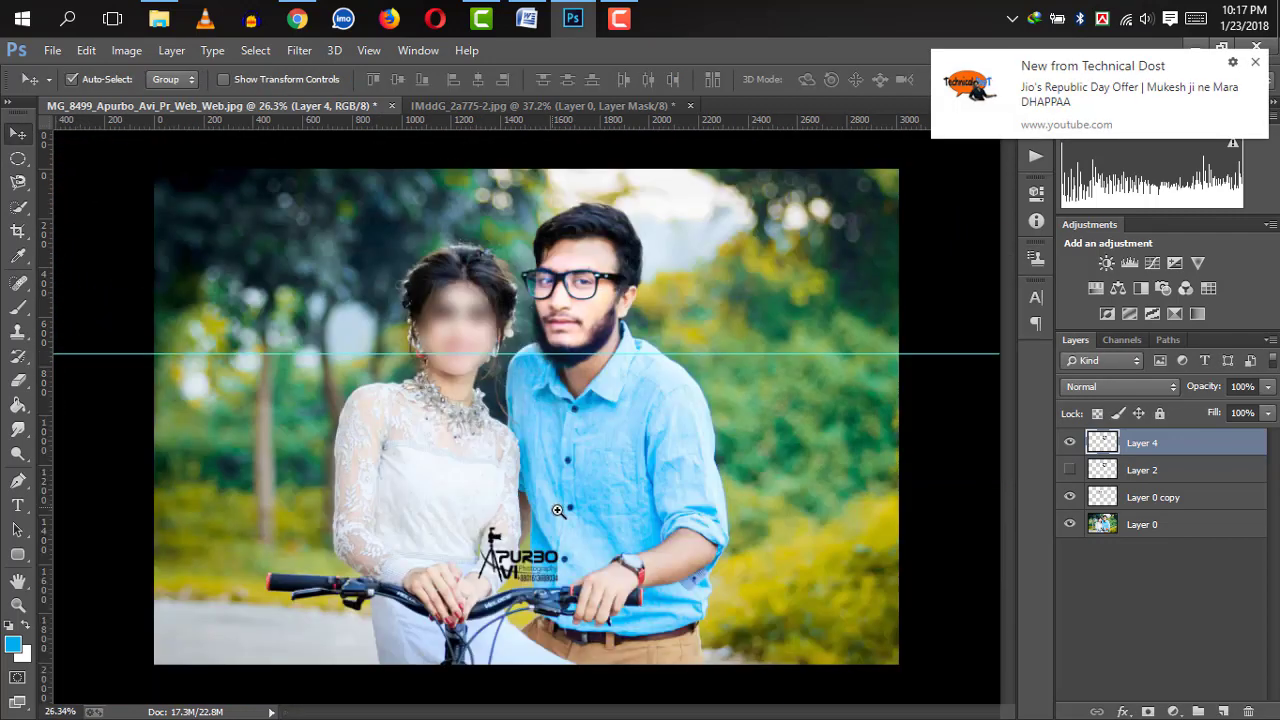
click(1255, 64)
drag(581, 260, 644, 304)
mouse_move(526, 267)
mouse_down()
mouse_move(556, 285)
mouse_move(516, 290)
mouse_up()
drag(620, 349, 580, 361)
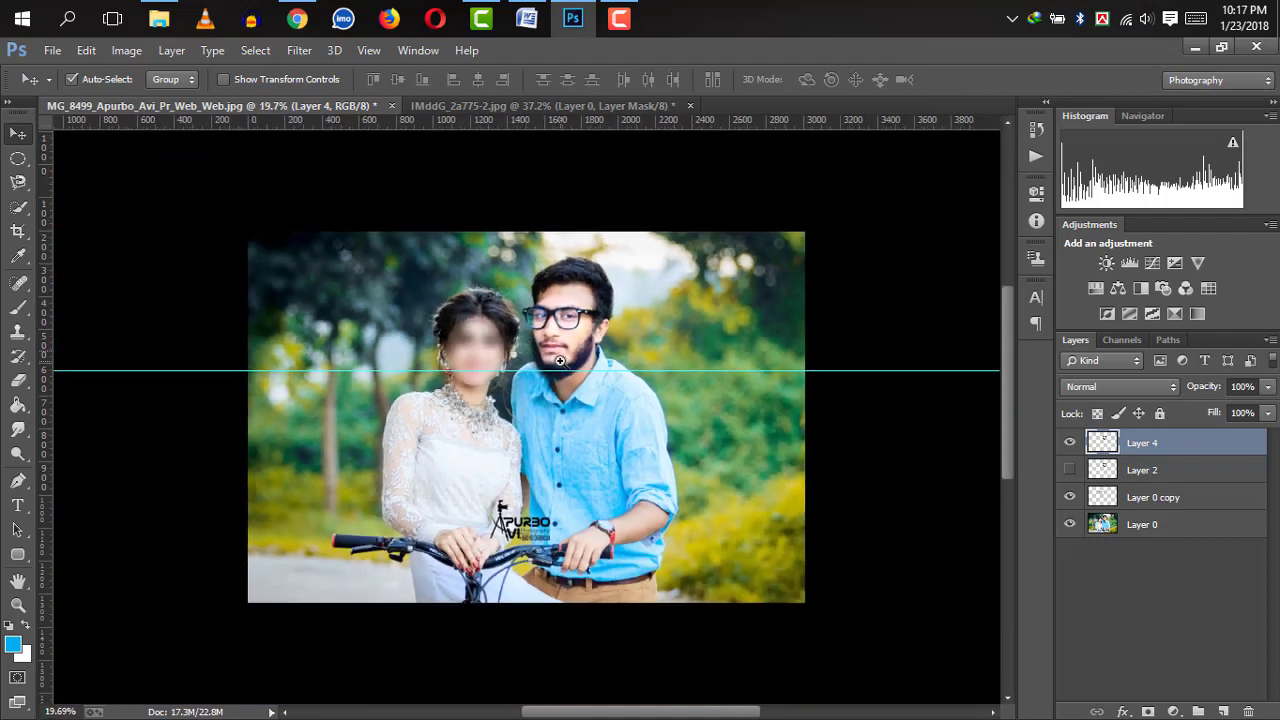
Brighten Layer 0 with a Curves adjustment on the RGB channel, raising the midtones at input 120 to output 141
click(1195, 525)
scroll(626, 383, up, 3)
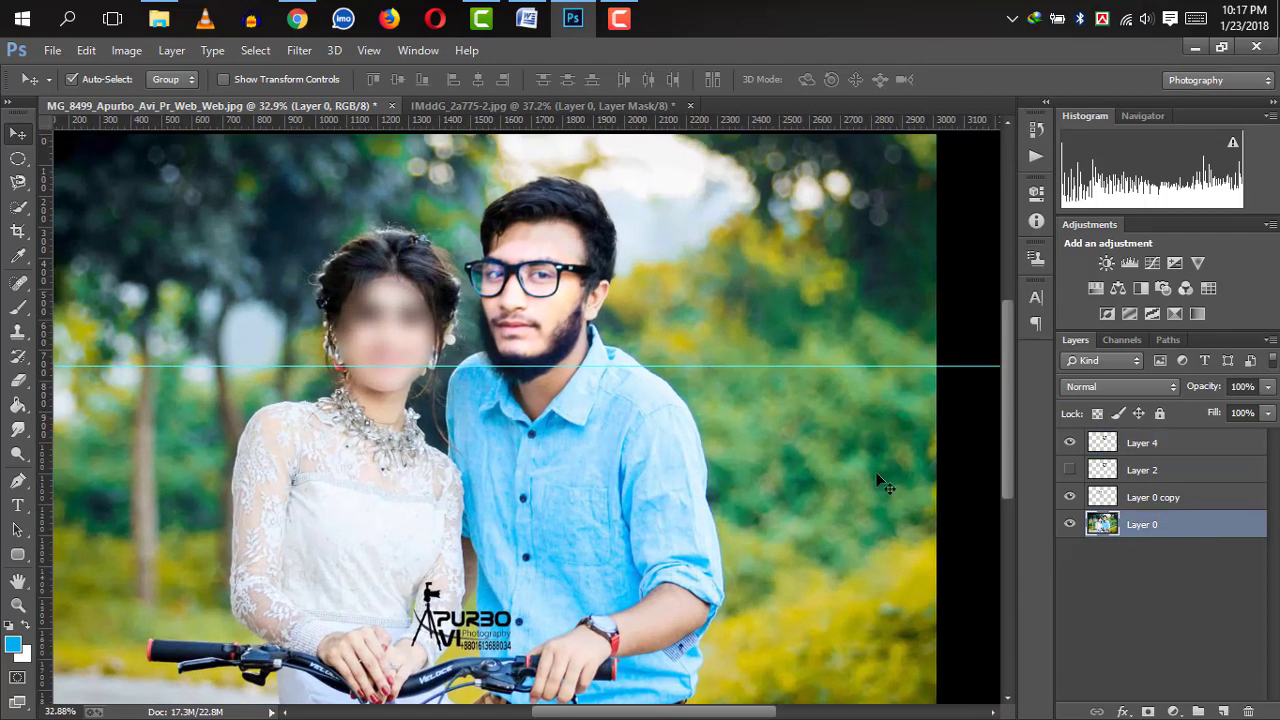
click(127, 47)
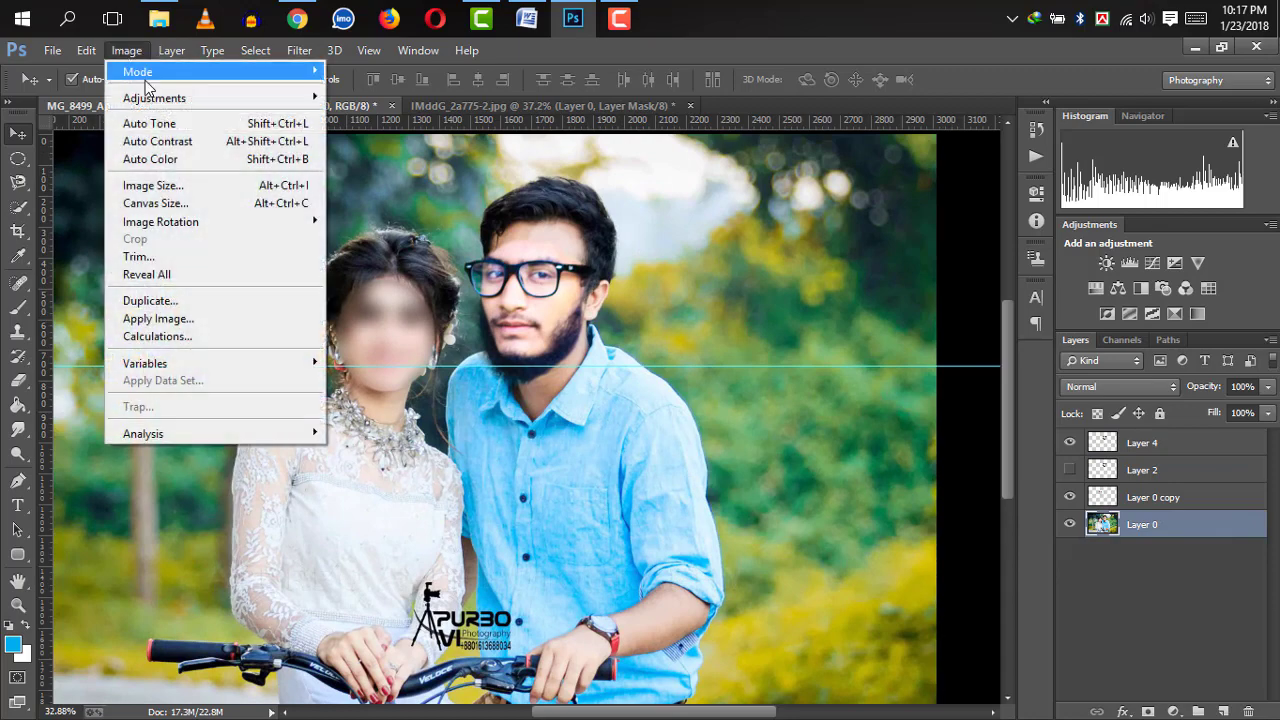
mouse_move(160, 97)
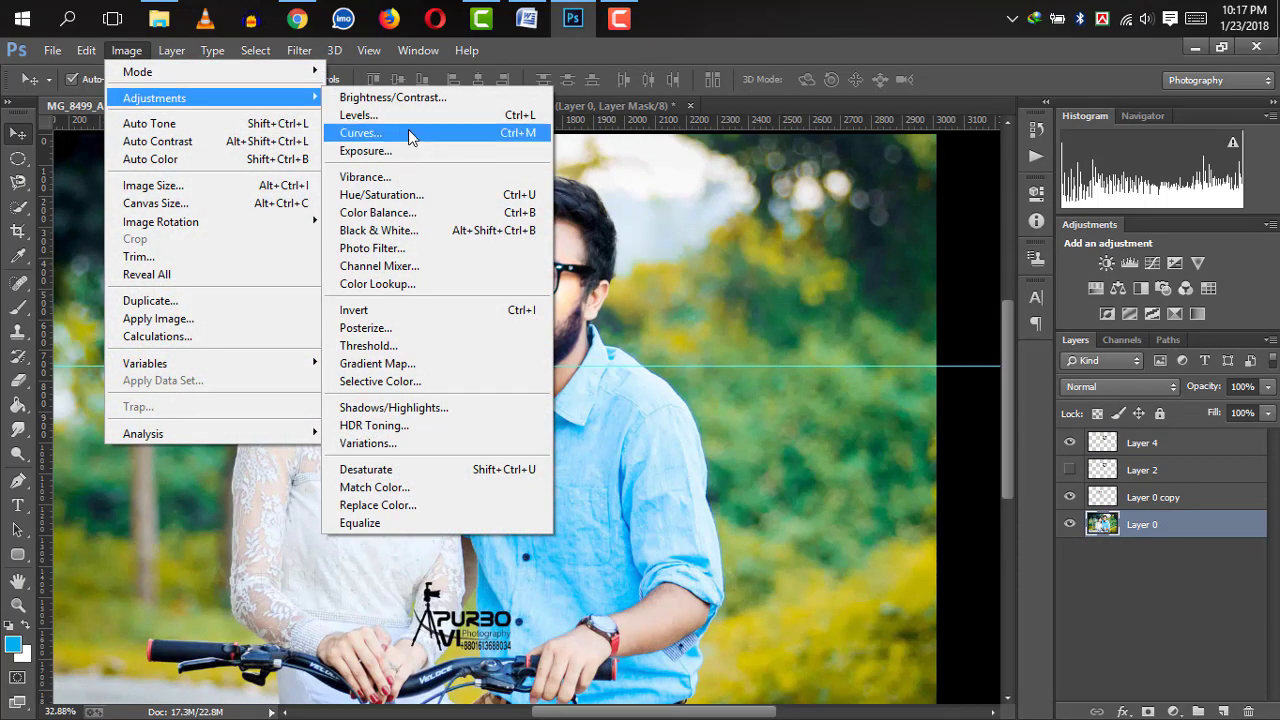
click(410, 134)
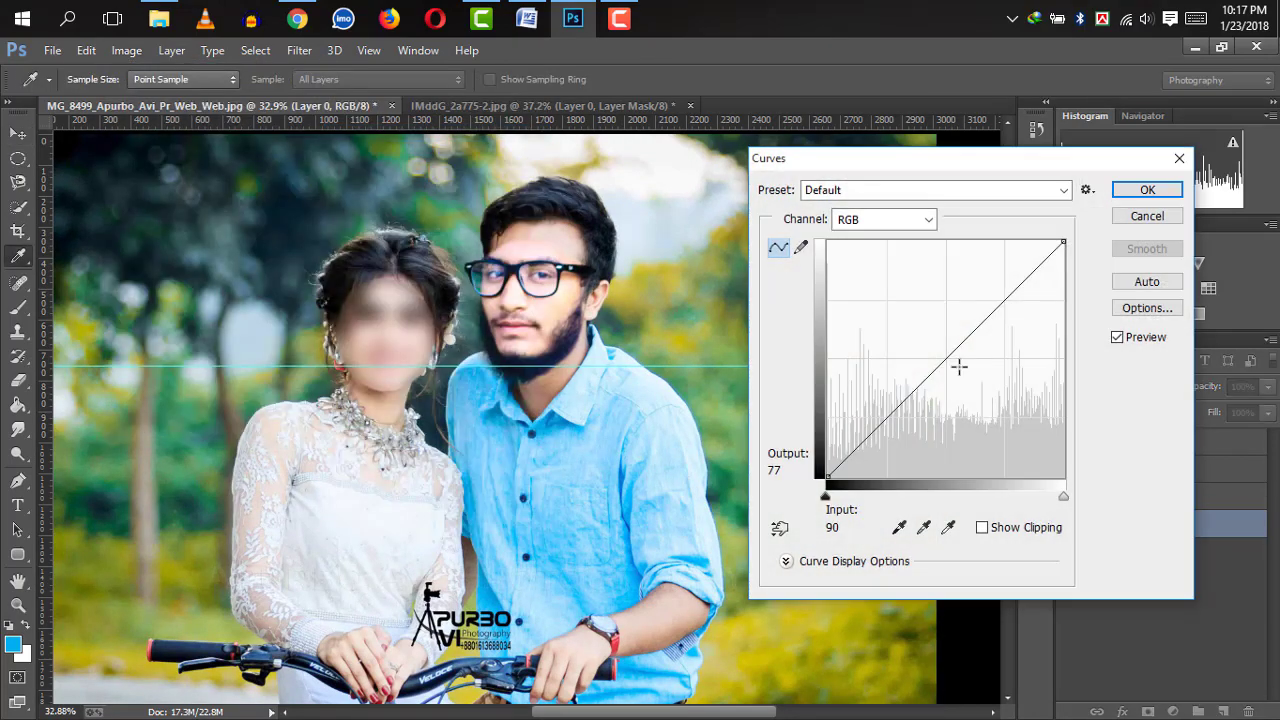
drag(946, 360, 939, 346)
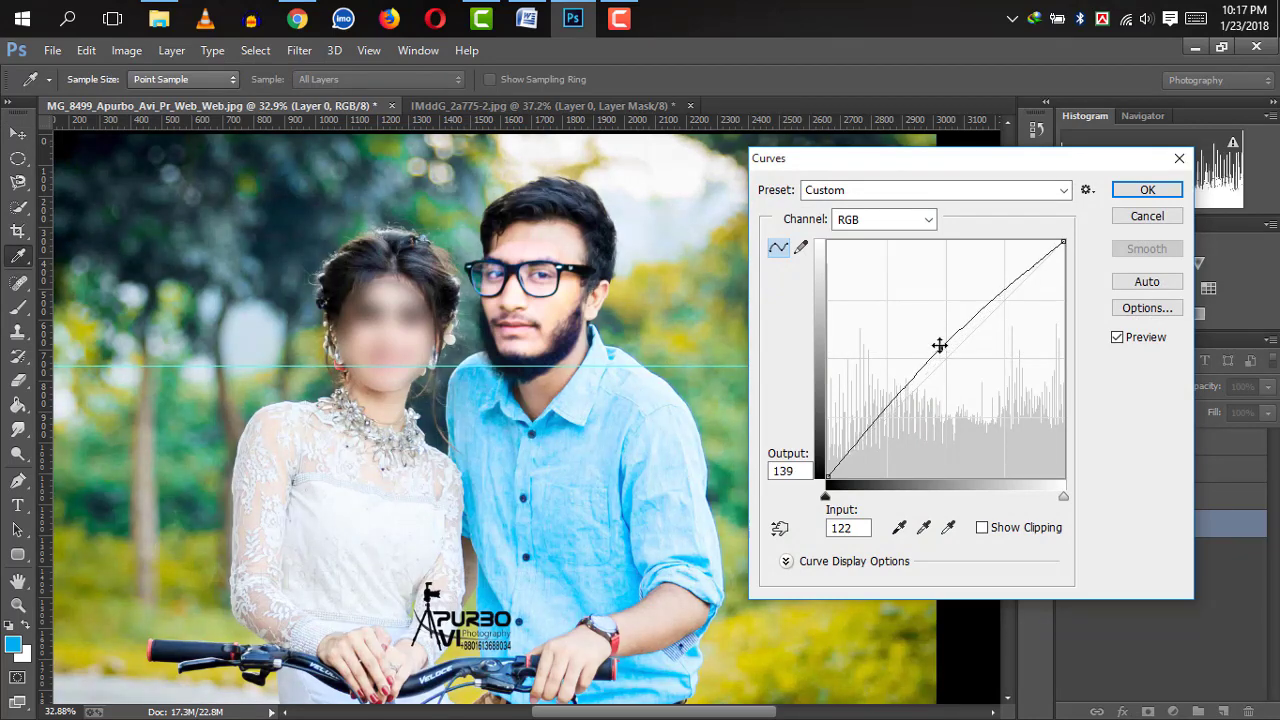
click(530, 253)
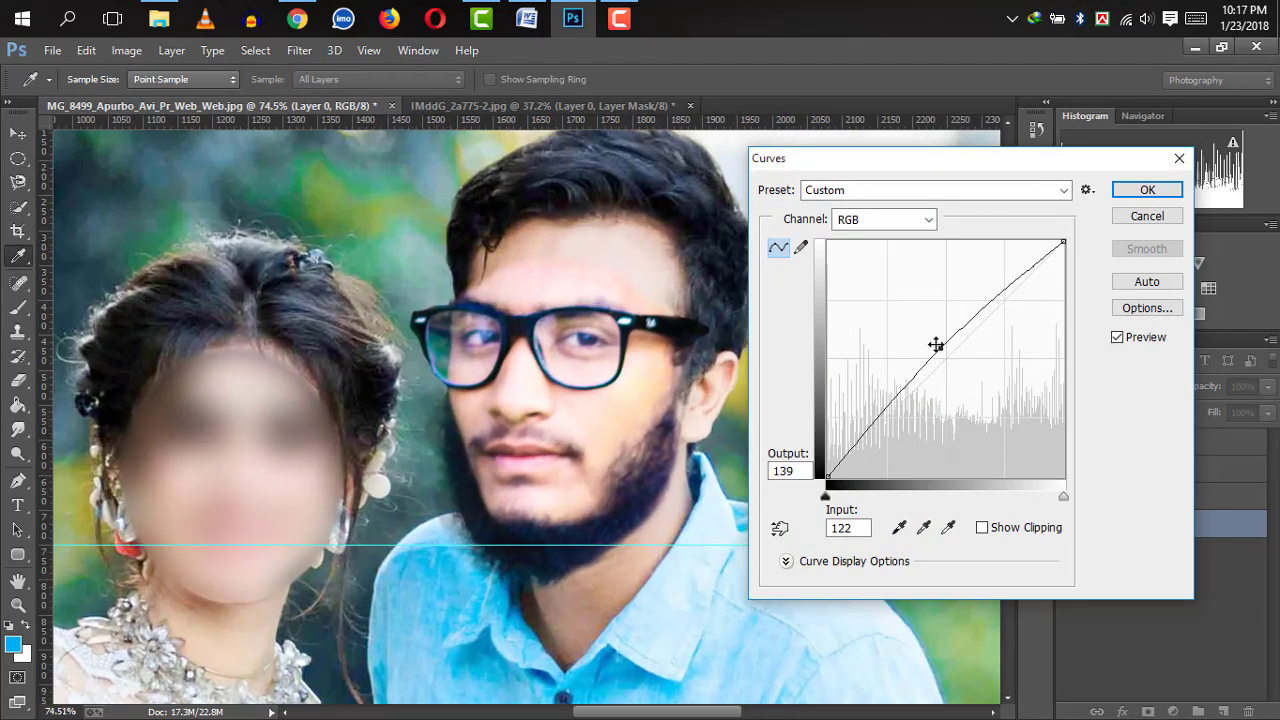
click(603, 295)
drag(941, 346, 940, 345)
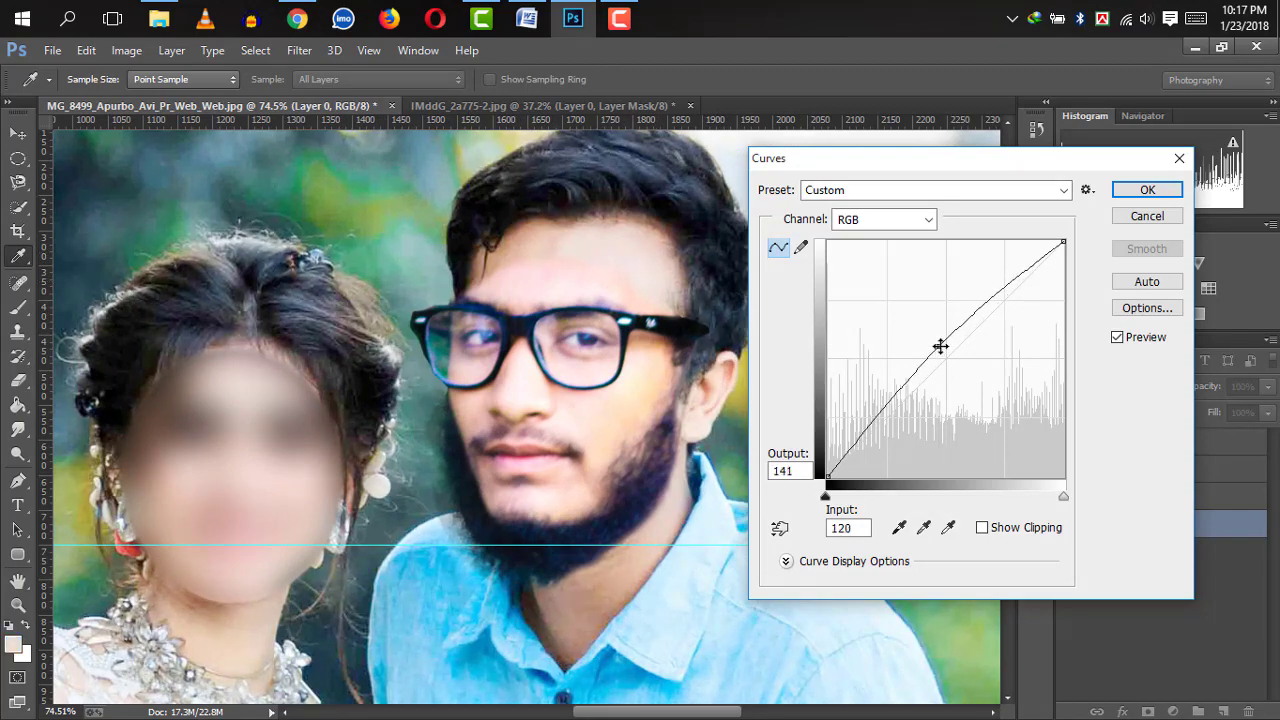
click(1144, 190)
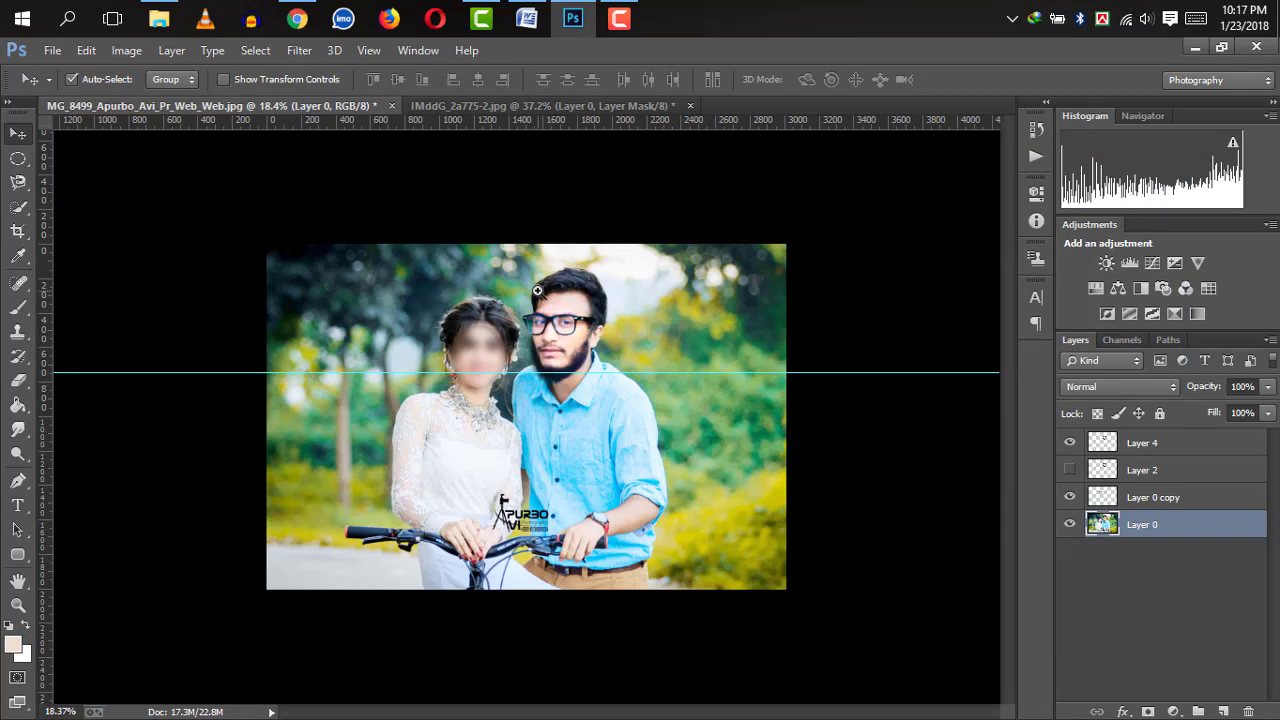
Set the eraser size to 66 px and erase Layer 4's edge on the forehead beside the hanging hair strand
scroll(537, 290, up, 10)
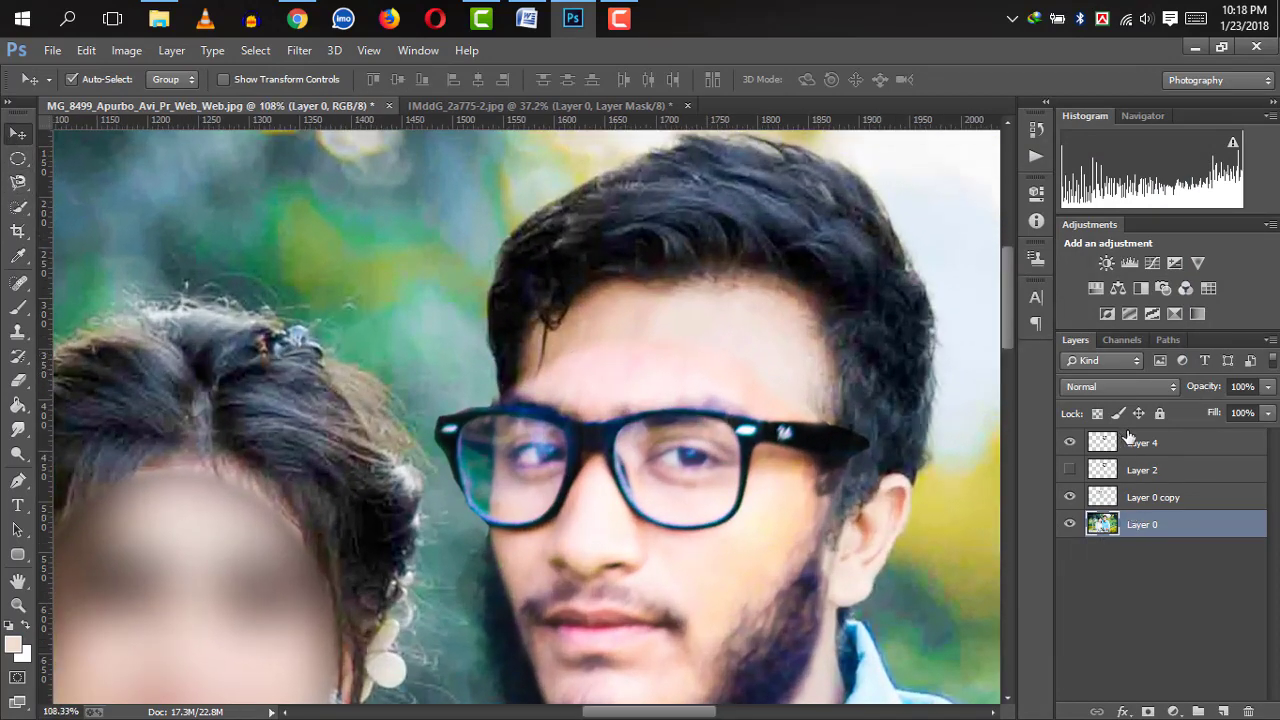
click(1128, 440)
scroll(420, 362, up, 2)
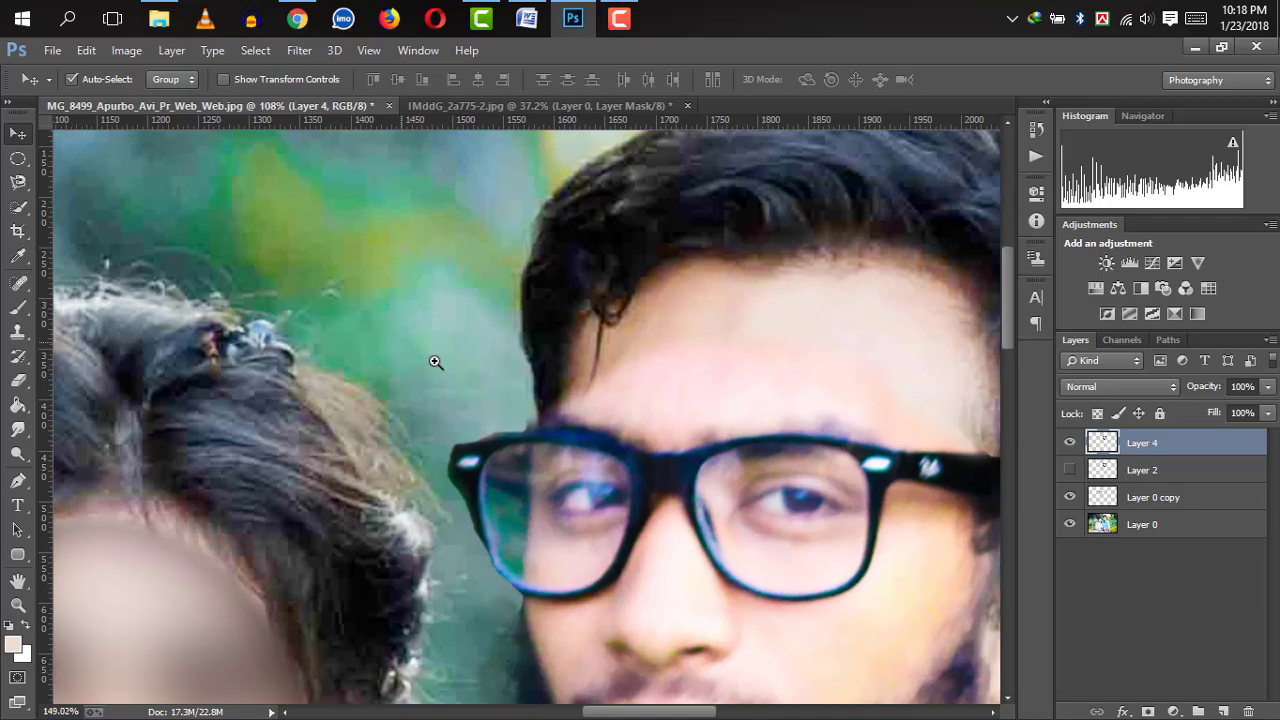
click(18, 380)
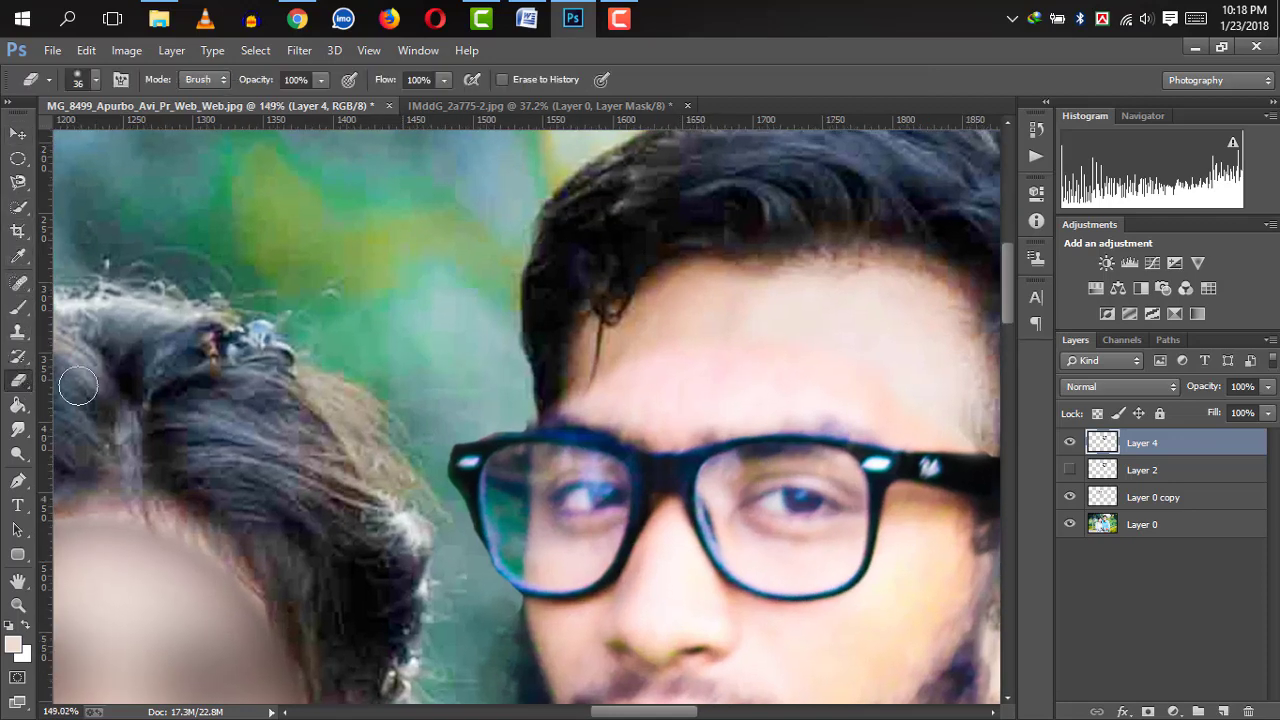
right_click(697, 384)
click(827, 430)
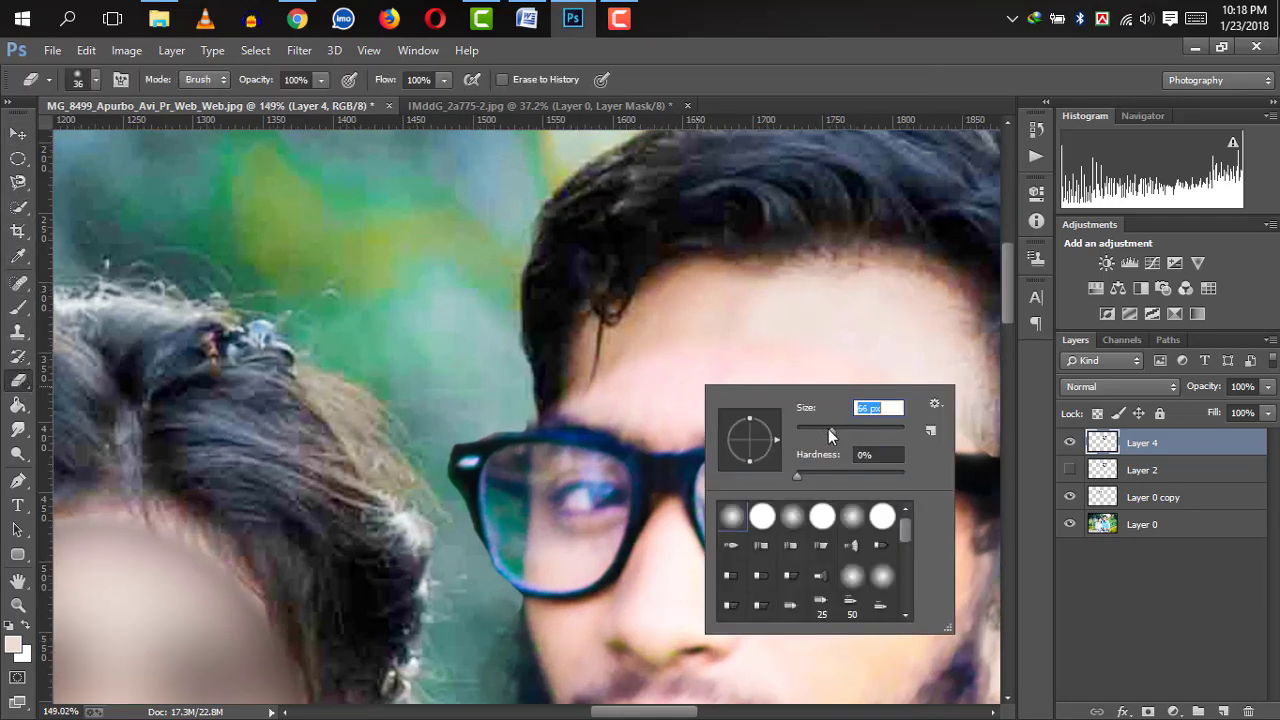
click(669, 338)
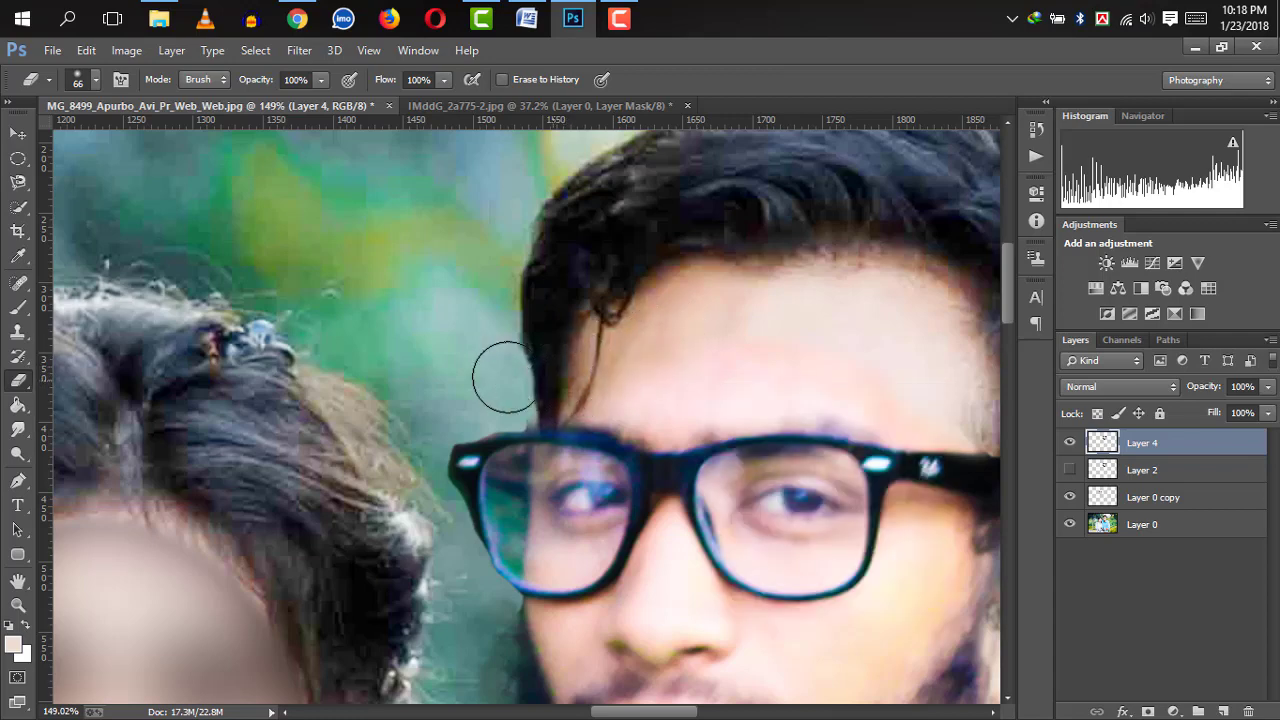
scroll(714, 275, down, 5)
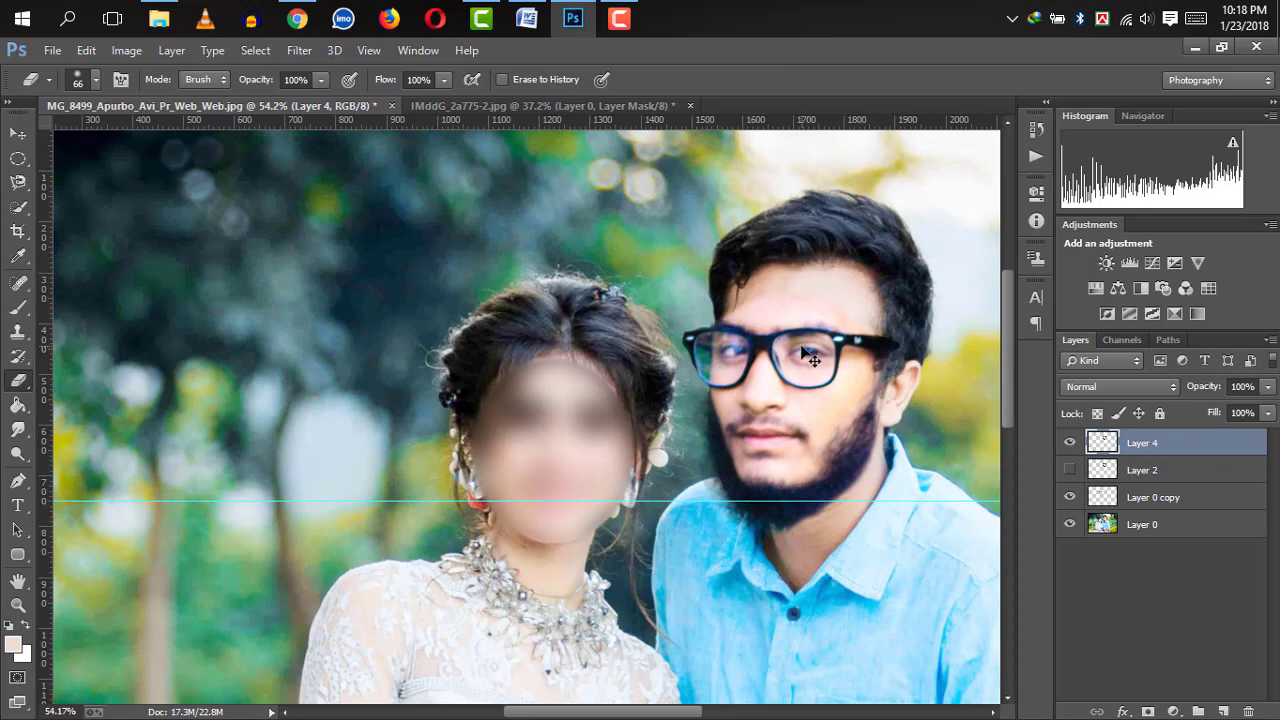
scroll(752, 315, up, 4)
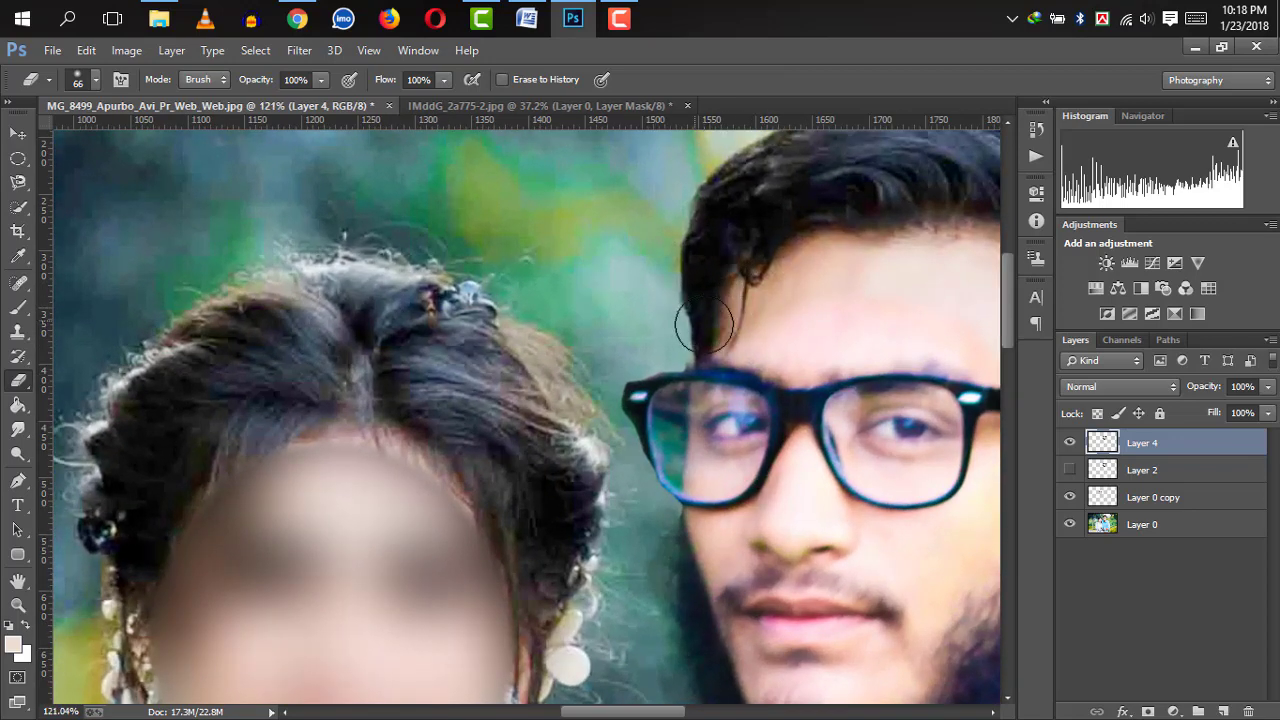
mouse_move(924, 289)
mouse_down()
mouse_move(752, 239)
mouse_move(689, 268)
mouse_up()
scroll(897, 304, up, 5)
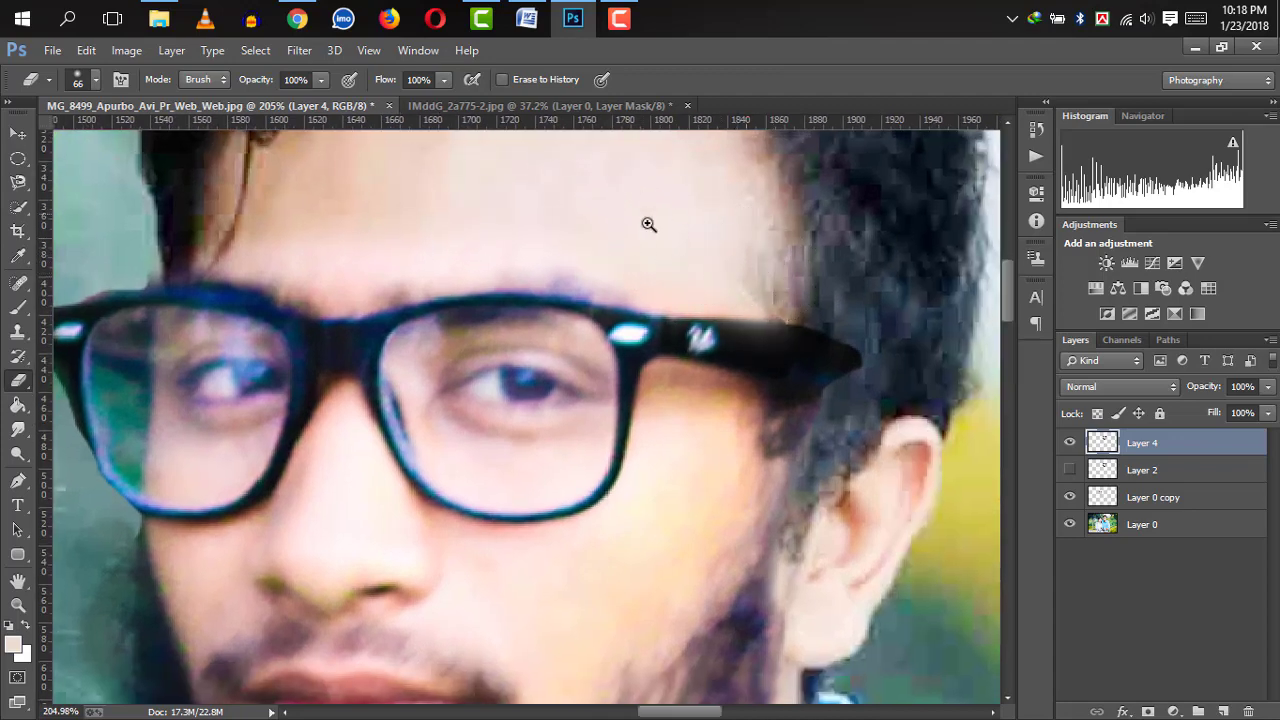
scroll(651, 223, down, 5)
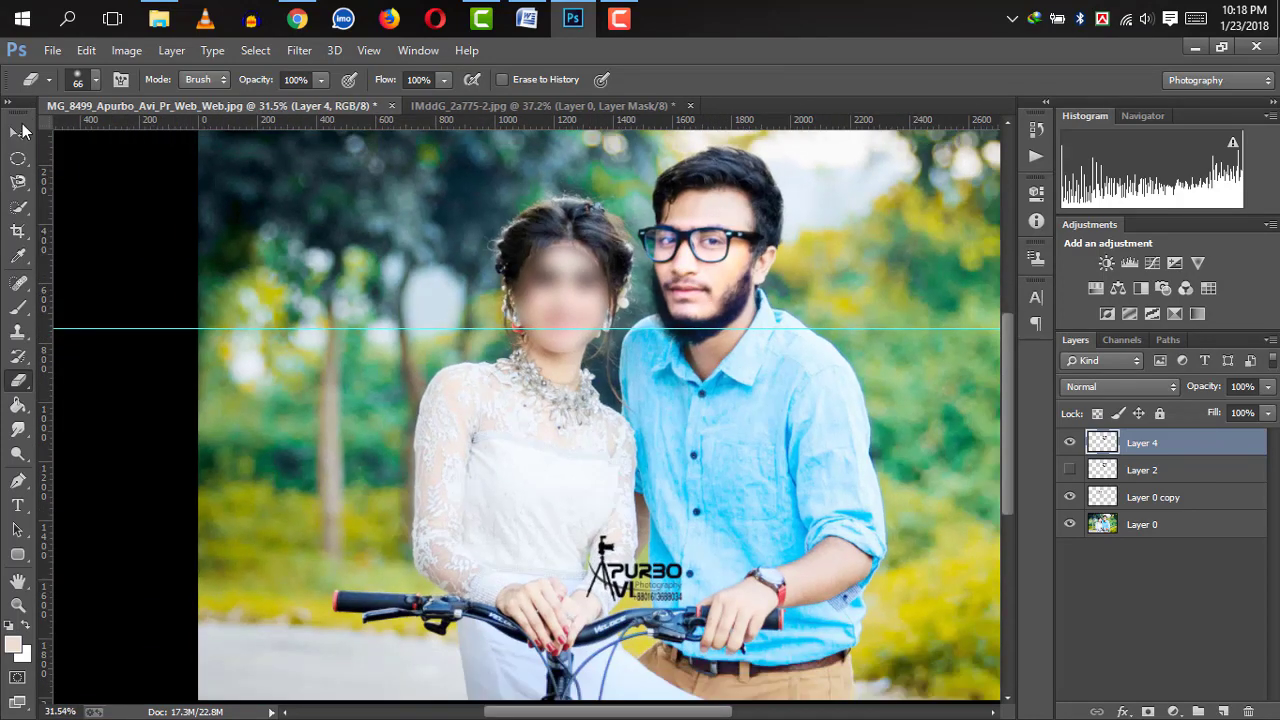
Move the horizontal guide off the photo to the empty area above it
click(20, 131)
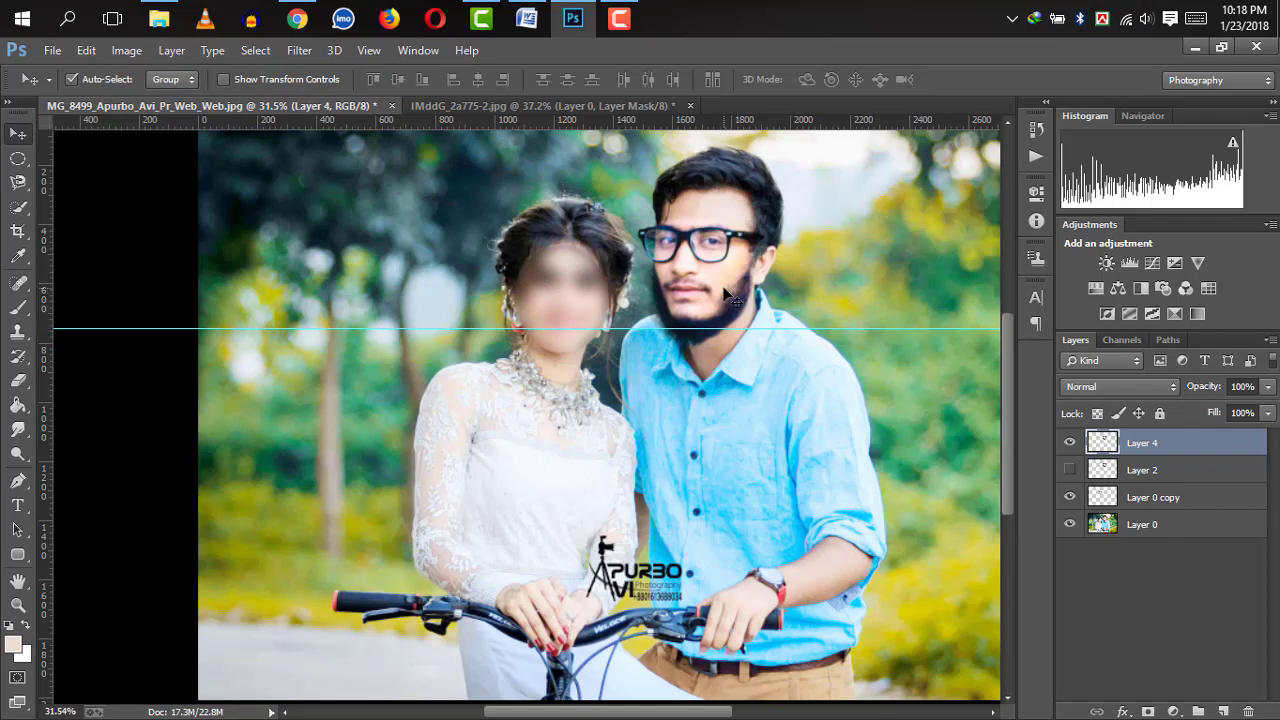
scroll(740, 203, down, 3)
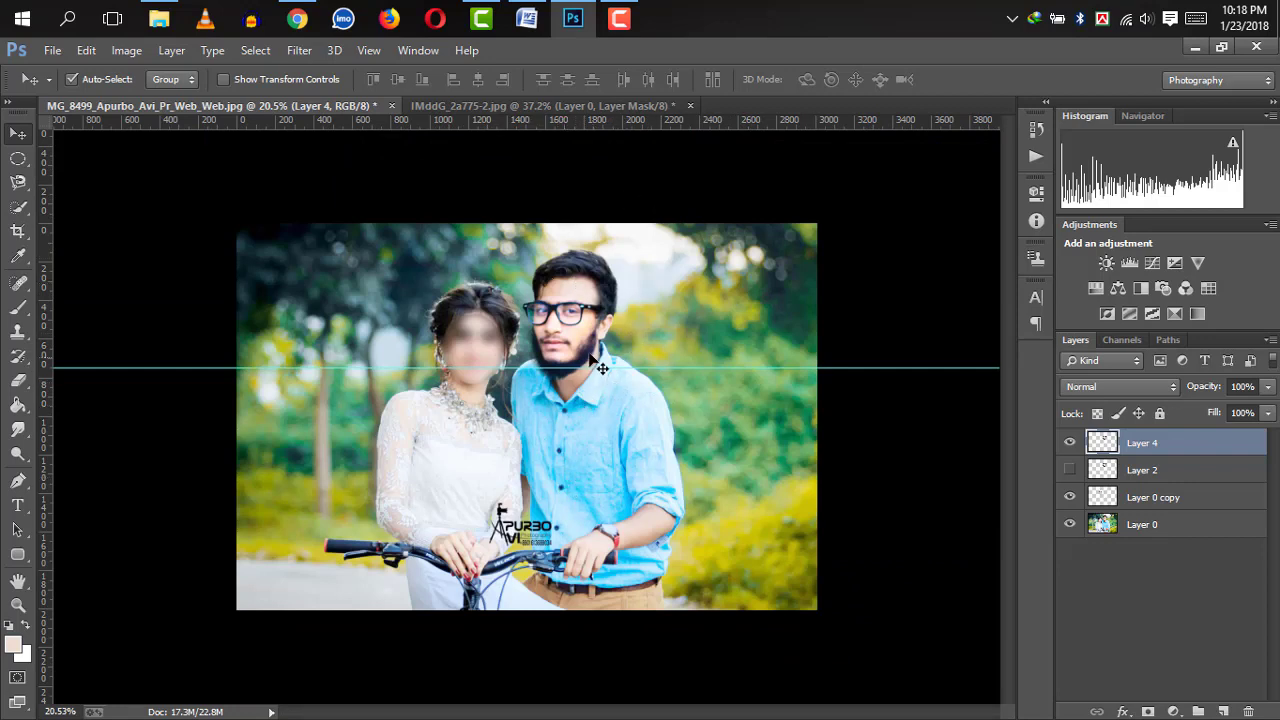
drag(597, 368, 586, 112)
Toggle the visibility of Layer 4 and Layer 2 to compare the original face with the two replacements, leaving only Layer 4's face shown
click(1070, 443)
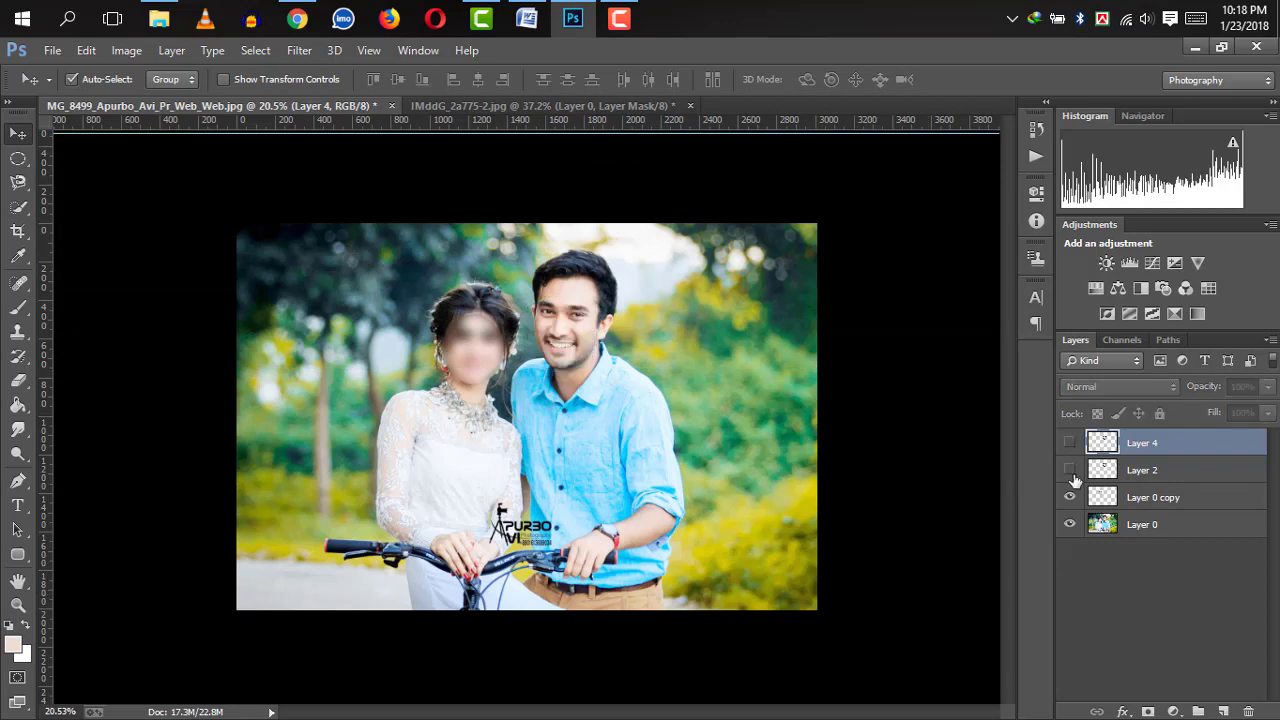
click(1070, 470)
click(1070, 448)
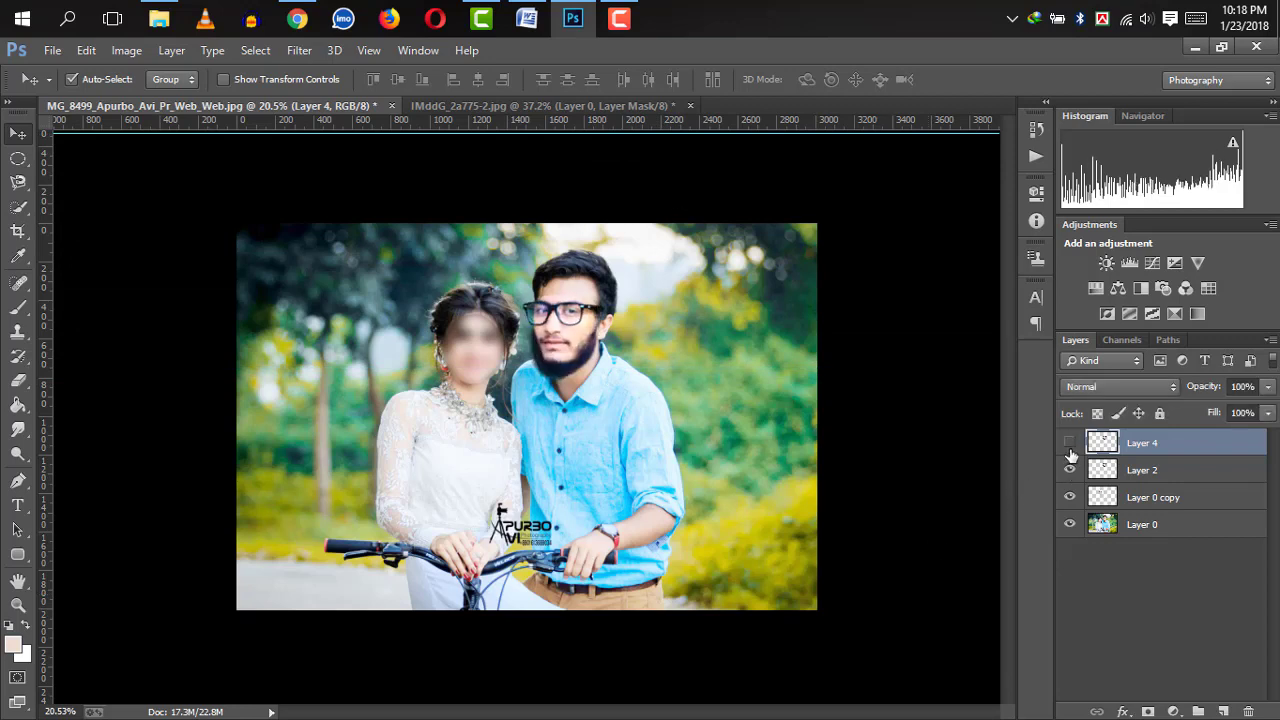
click(1071, 492)
click(1071, 492)
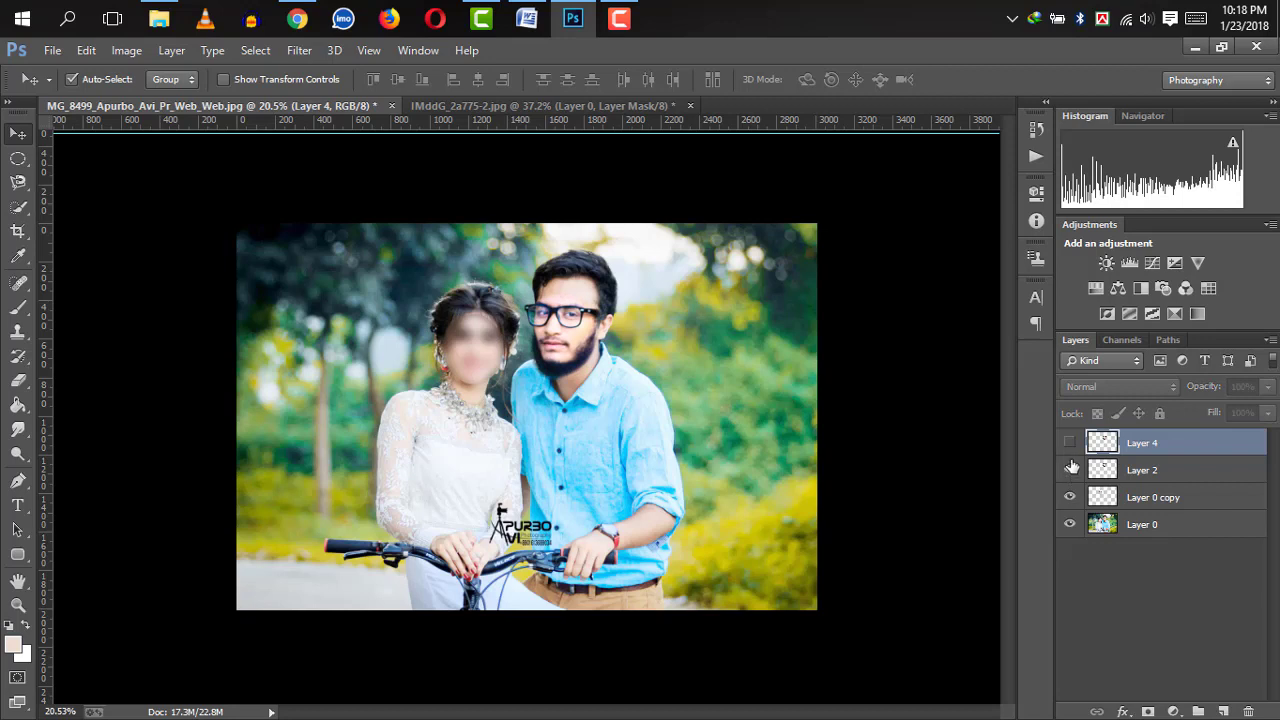
click(1069, 443)
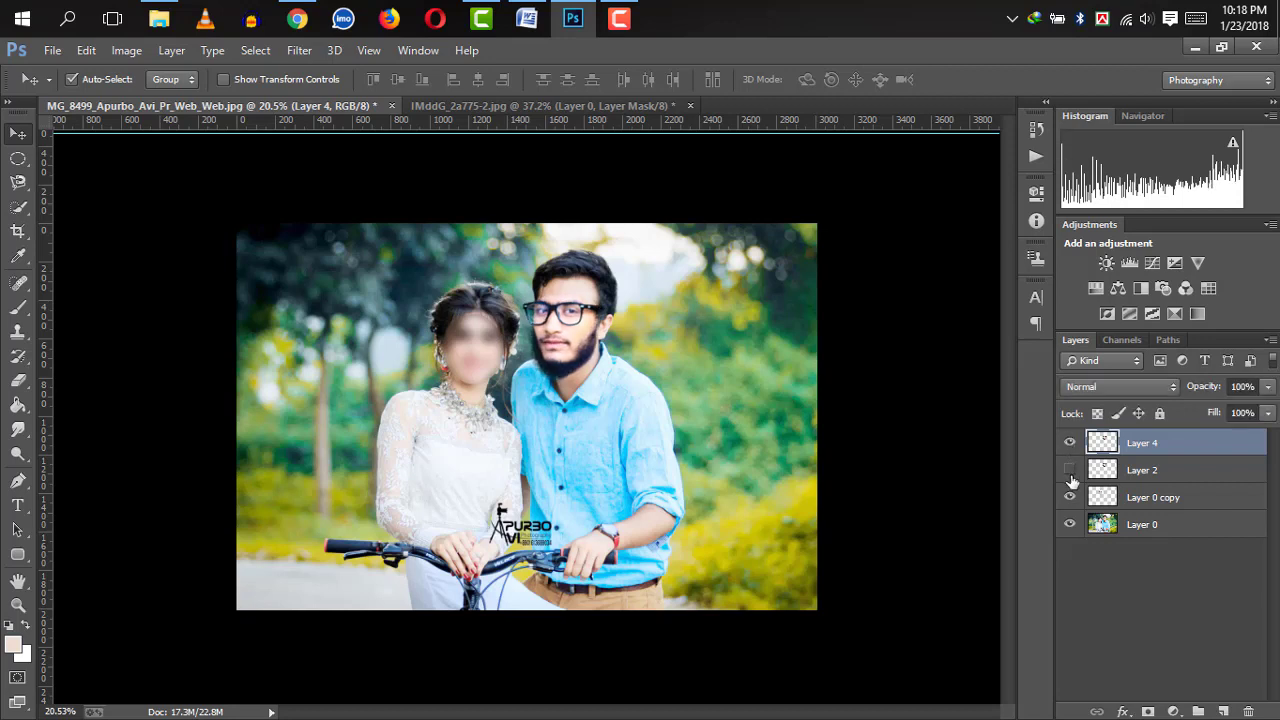
click(1070, 471)
Nudge the pasted face on Layer 4 up 3 px and left 2 px
drag(544, 336, 630, 418)
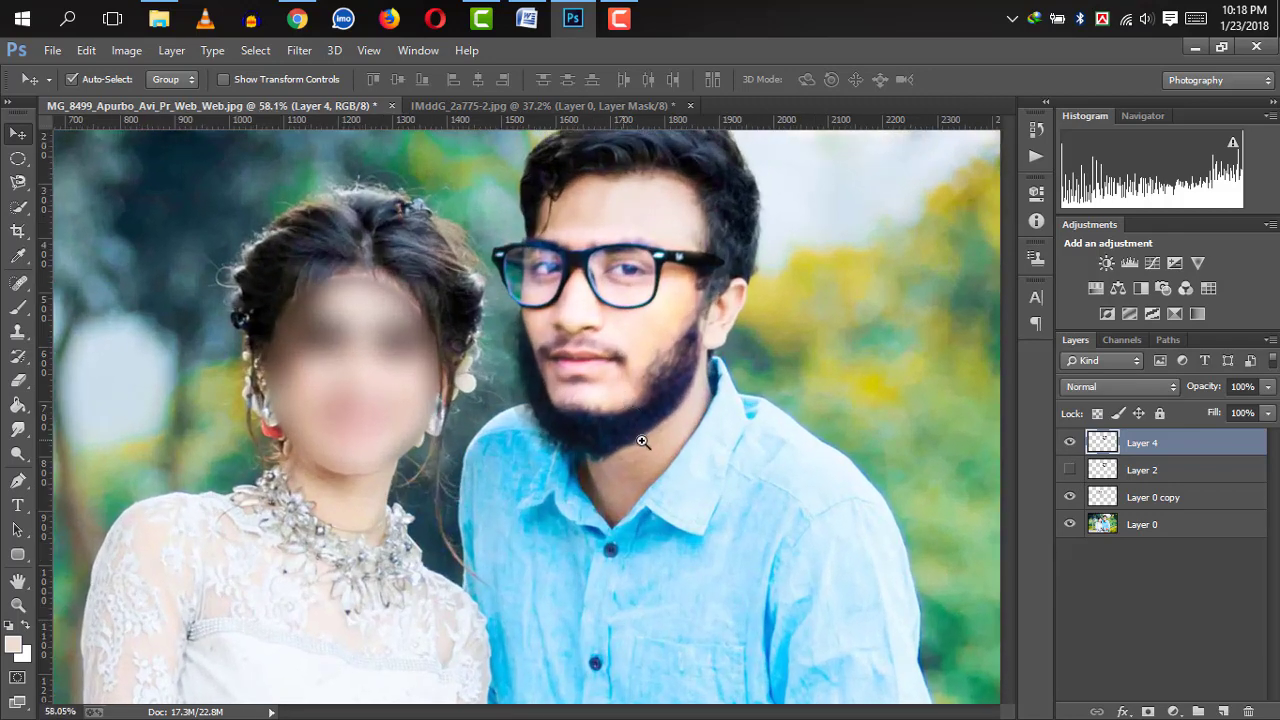
drag(772, 372, 738, 425)
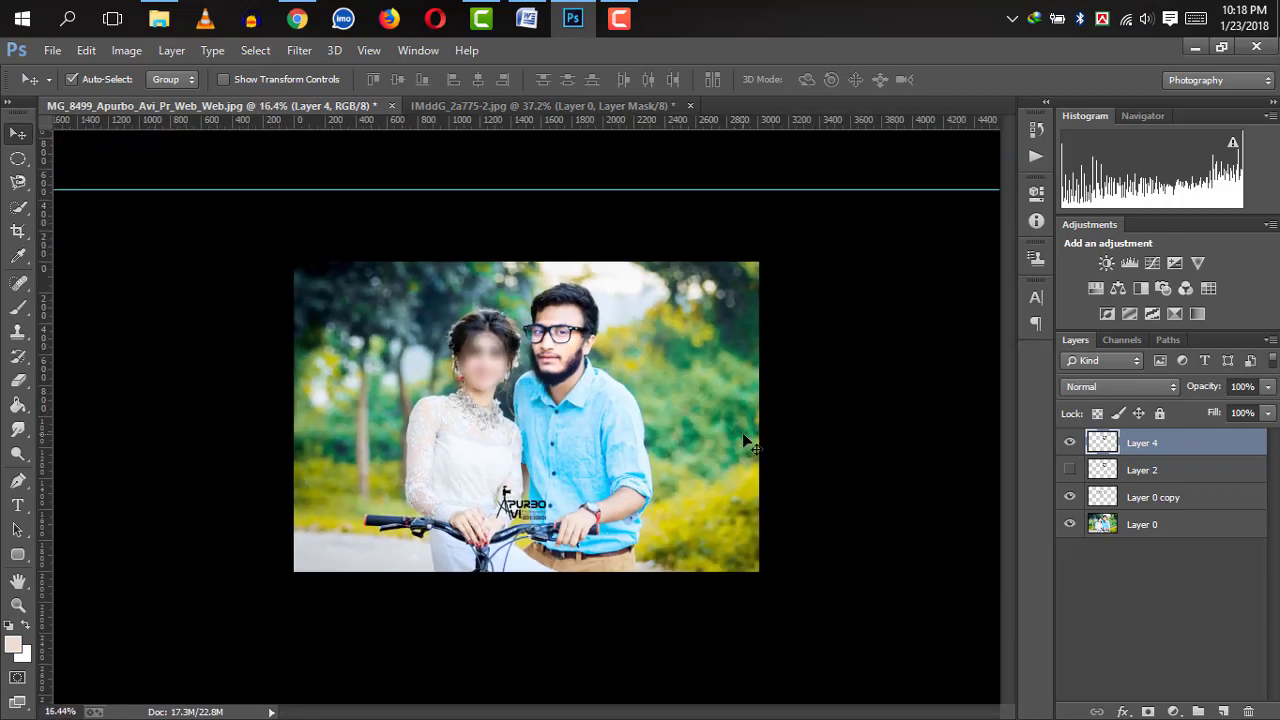
drag(581, 349, 683, 420)
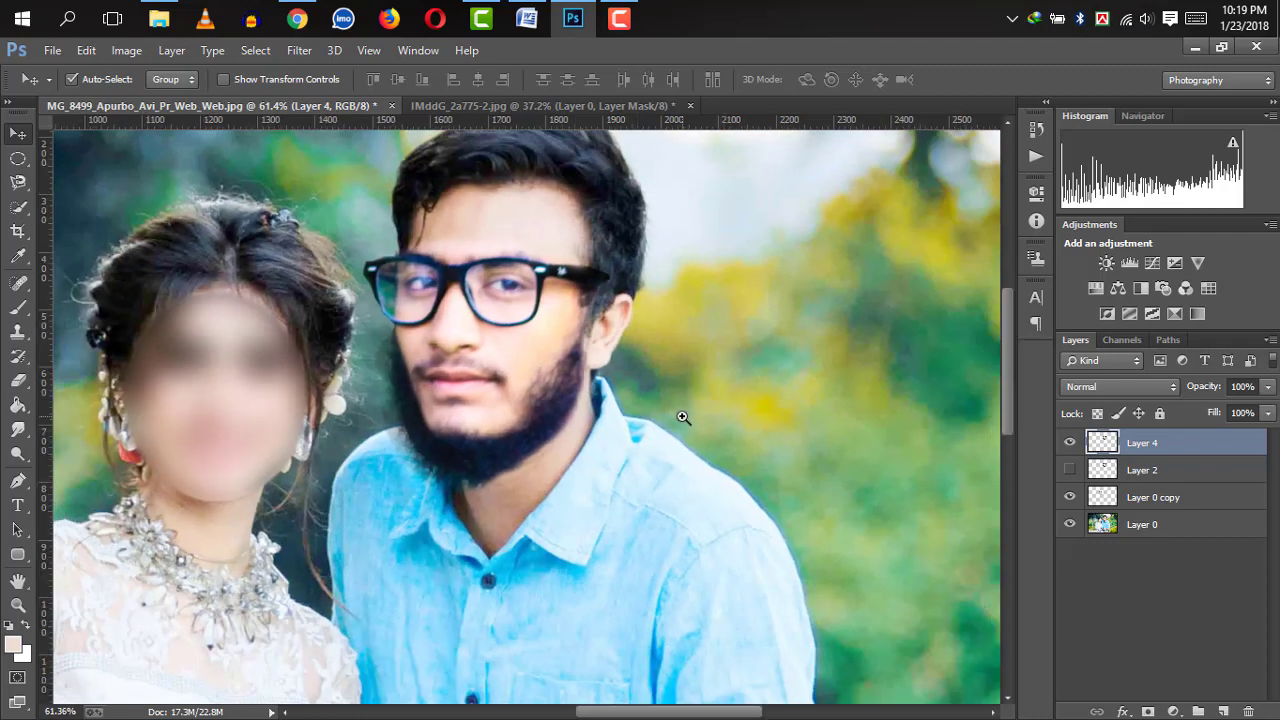
key(Up)
key(Up)
key(Up)
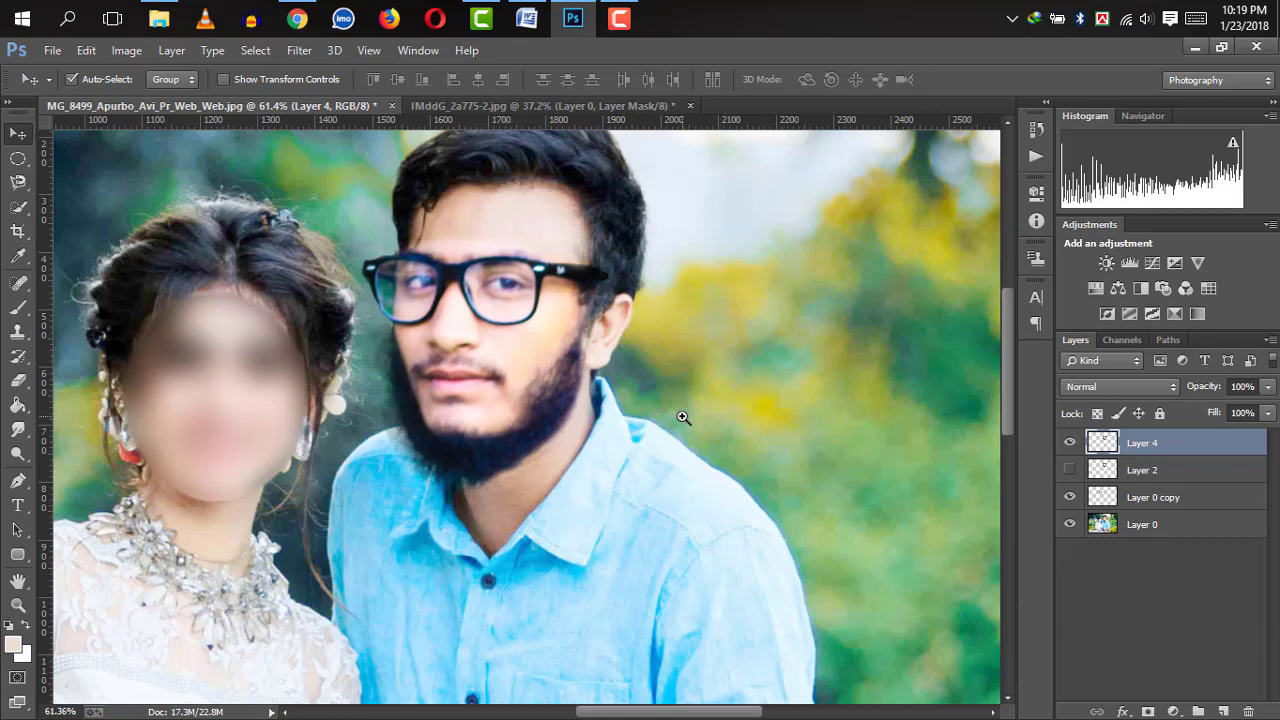
key(Left)
key(Left)
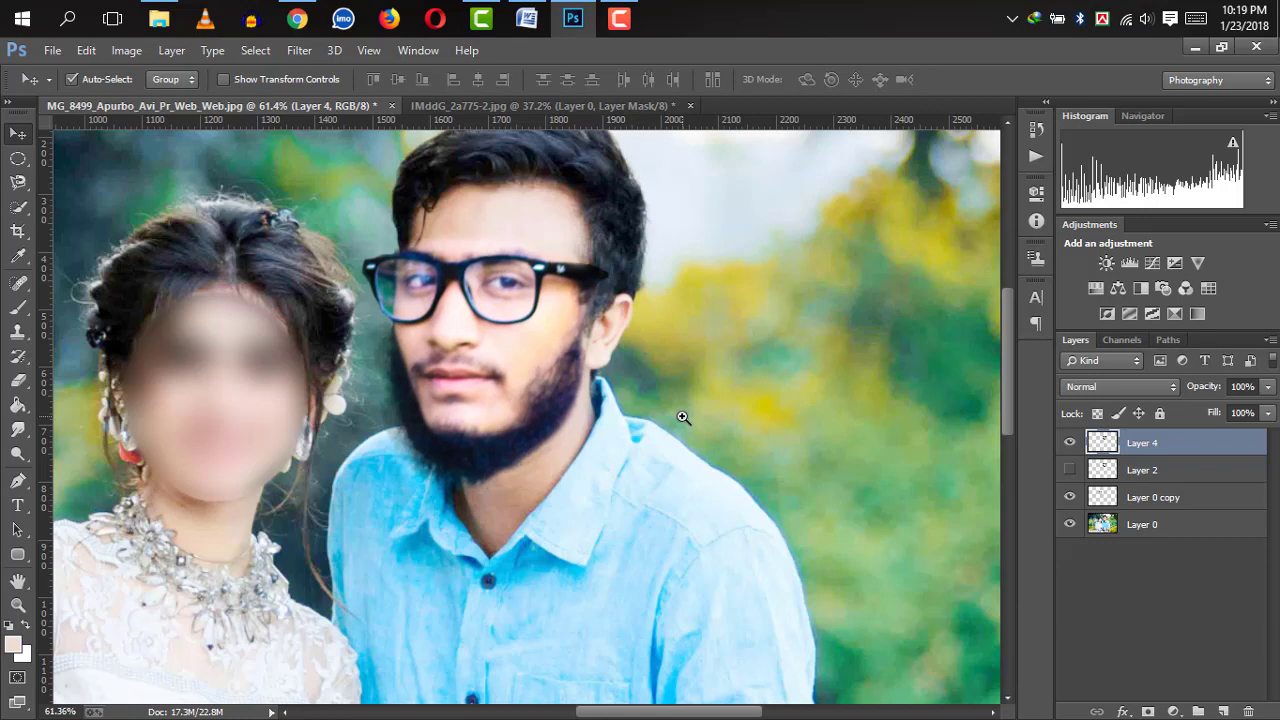
Trace a closed pen path extending the end of the glasses' temple arm over the hair to the top of the ear
drag(602, 312, 550, 306)
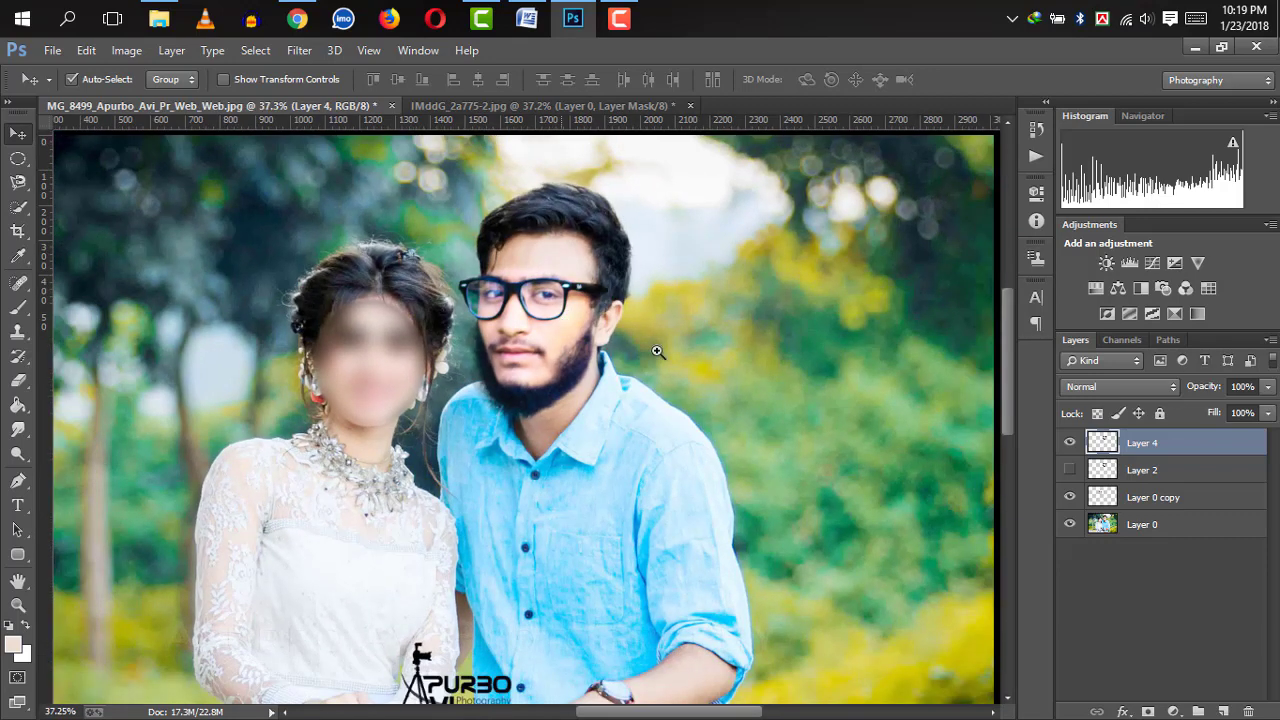
drag(653, 341, 810, 352)
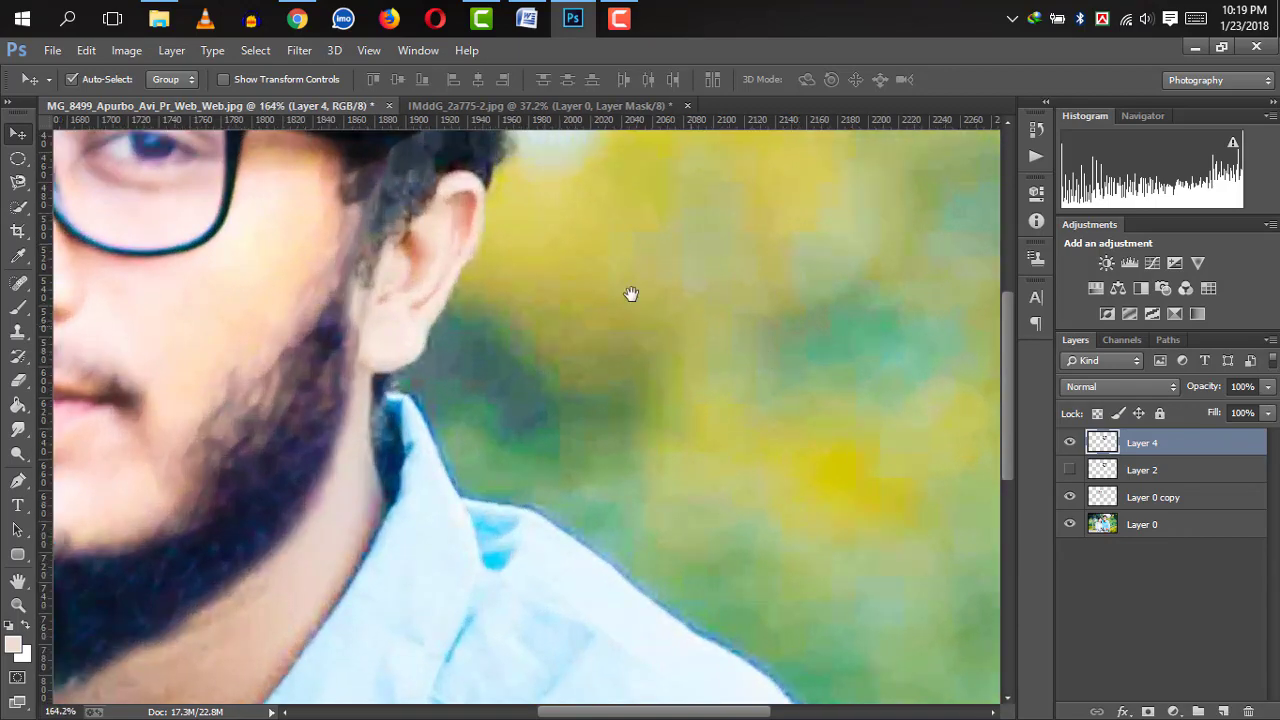
drag(600, 284, 663, 463)
drag(522, 352, 549, 409)
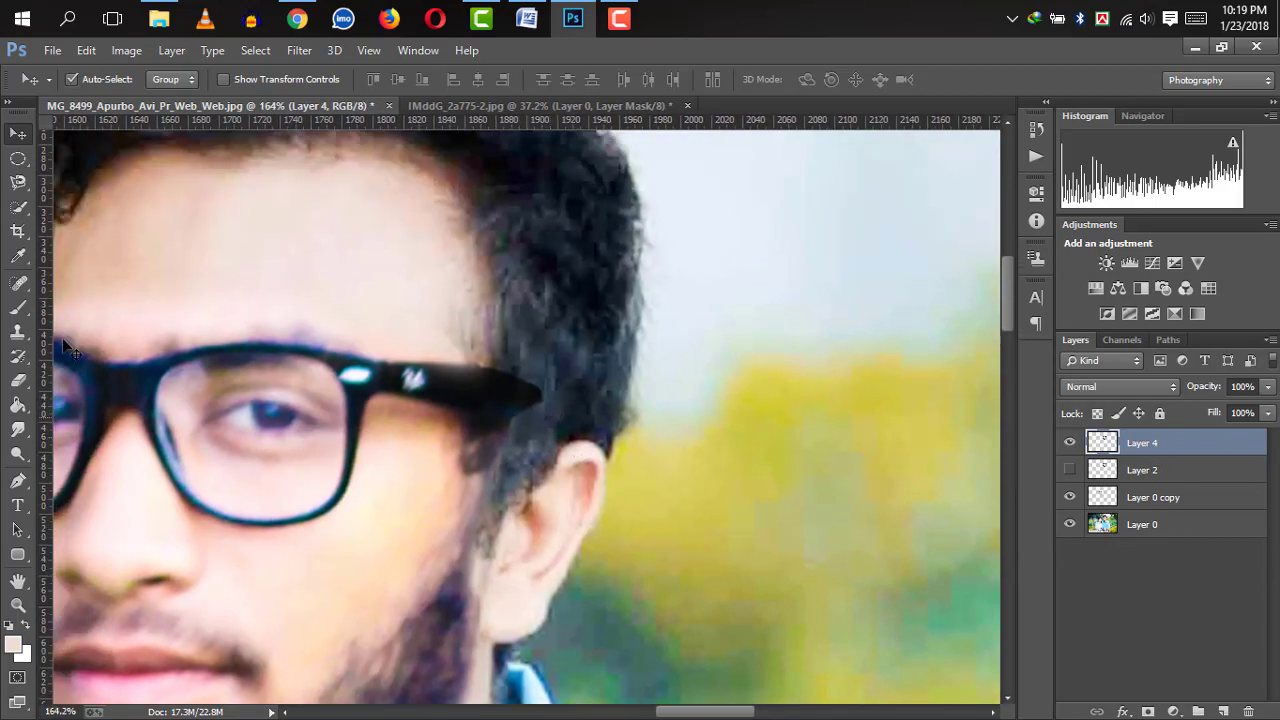
click(18, 481)
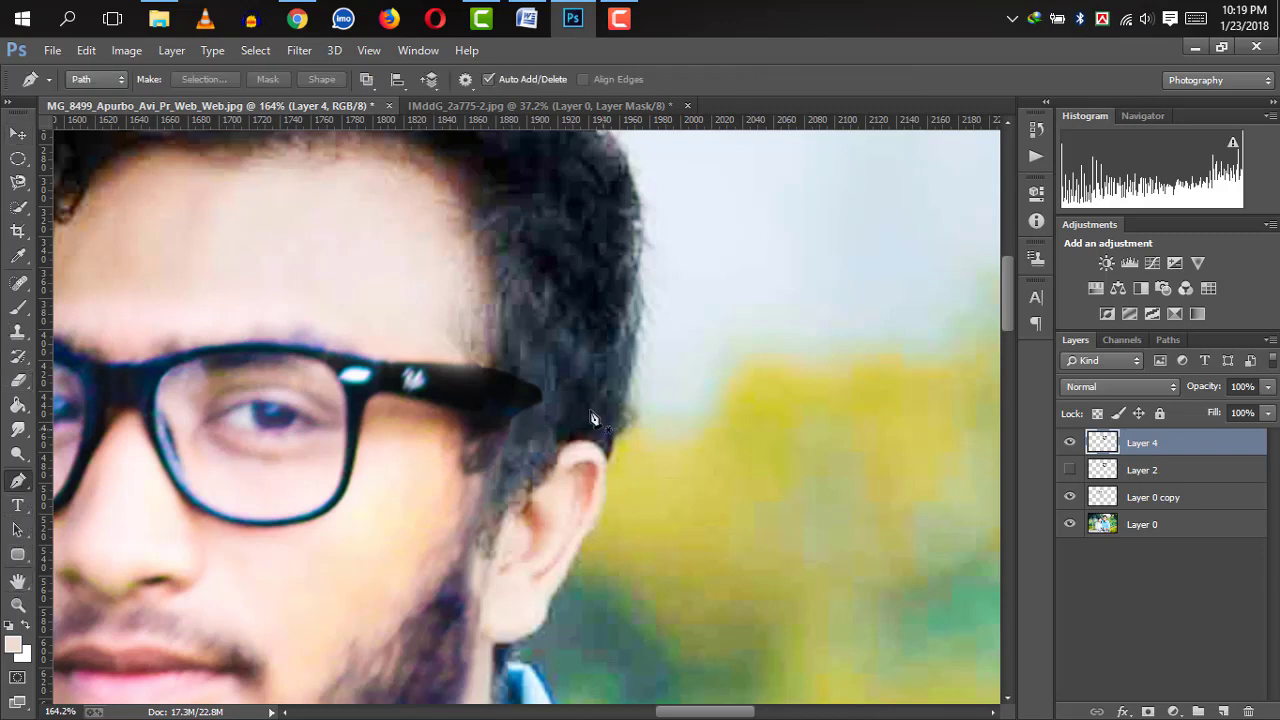
click(488, 374)
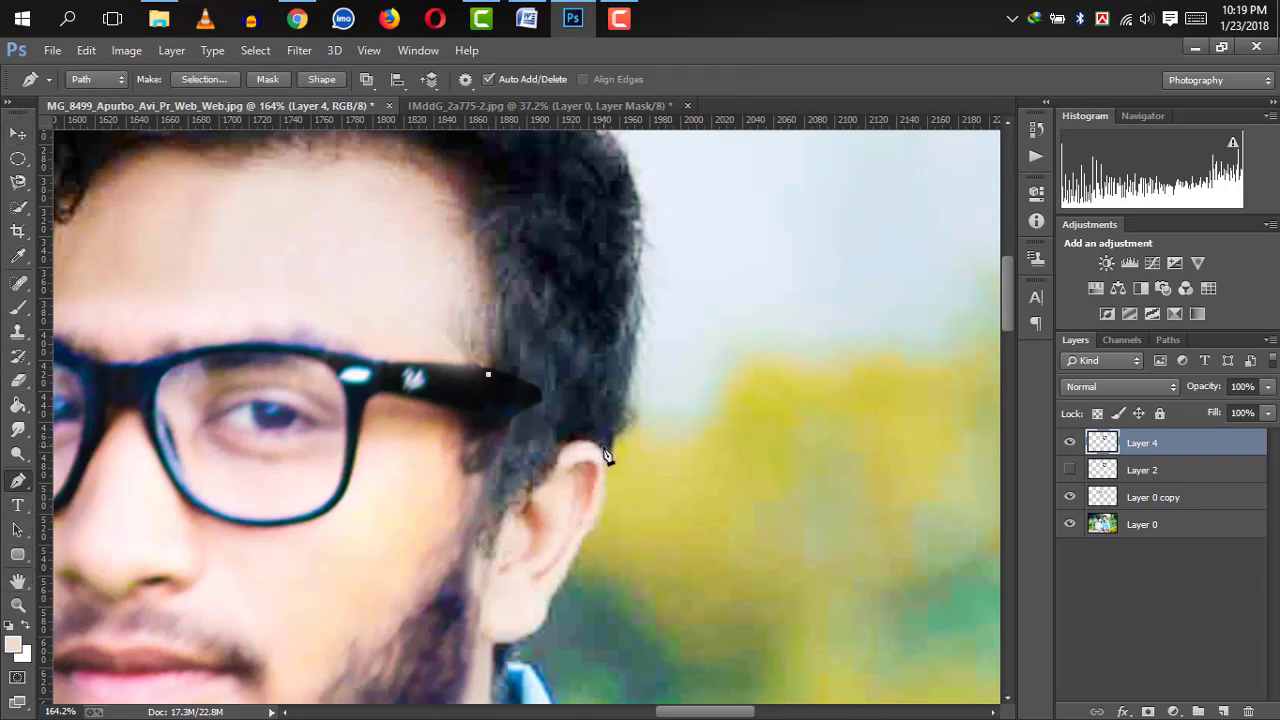
drag(597, 445, 636, 497)
drag(555, 483, 540, 490)
click(485, 430)
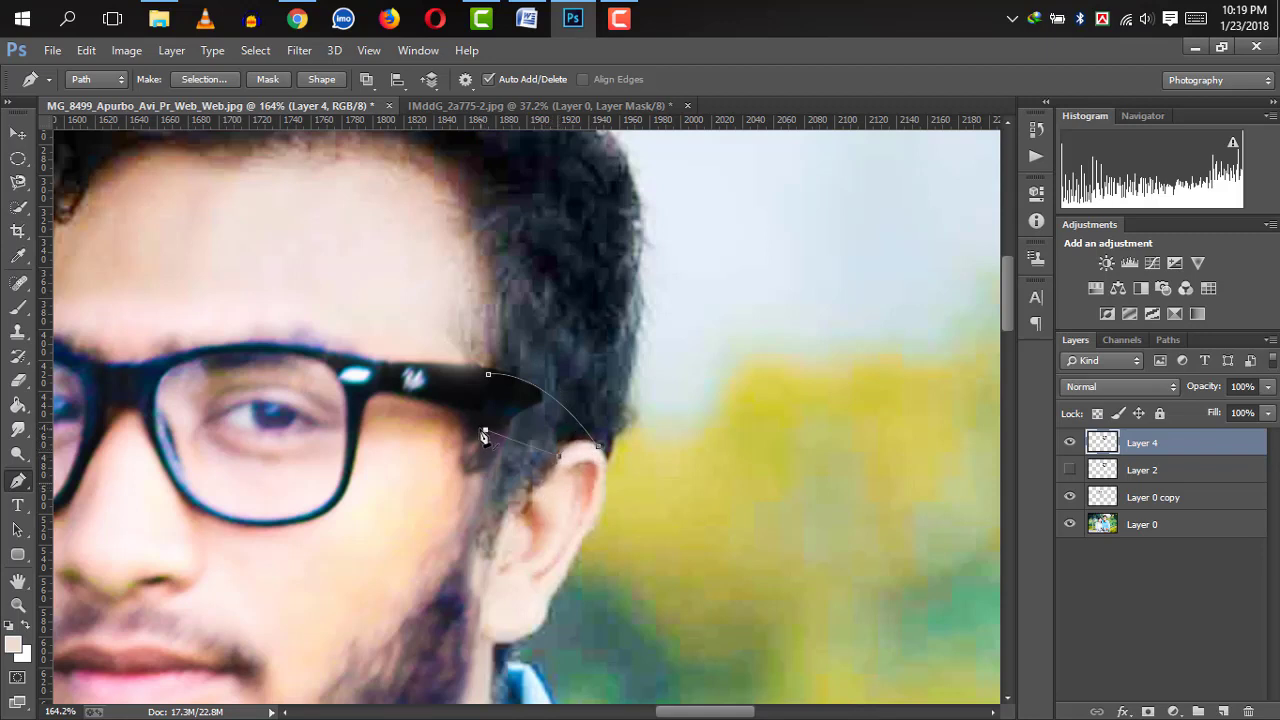
click(489, 378)
Turn the temple arm path into a new selection with a 2 px feather radius
right_click(541, 400)
click(587, 350)
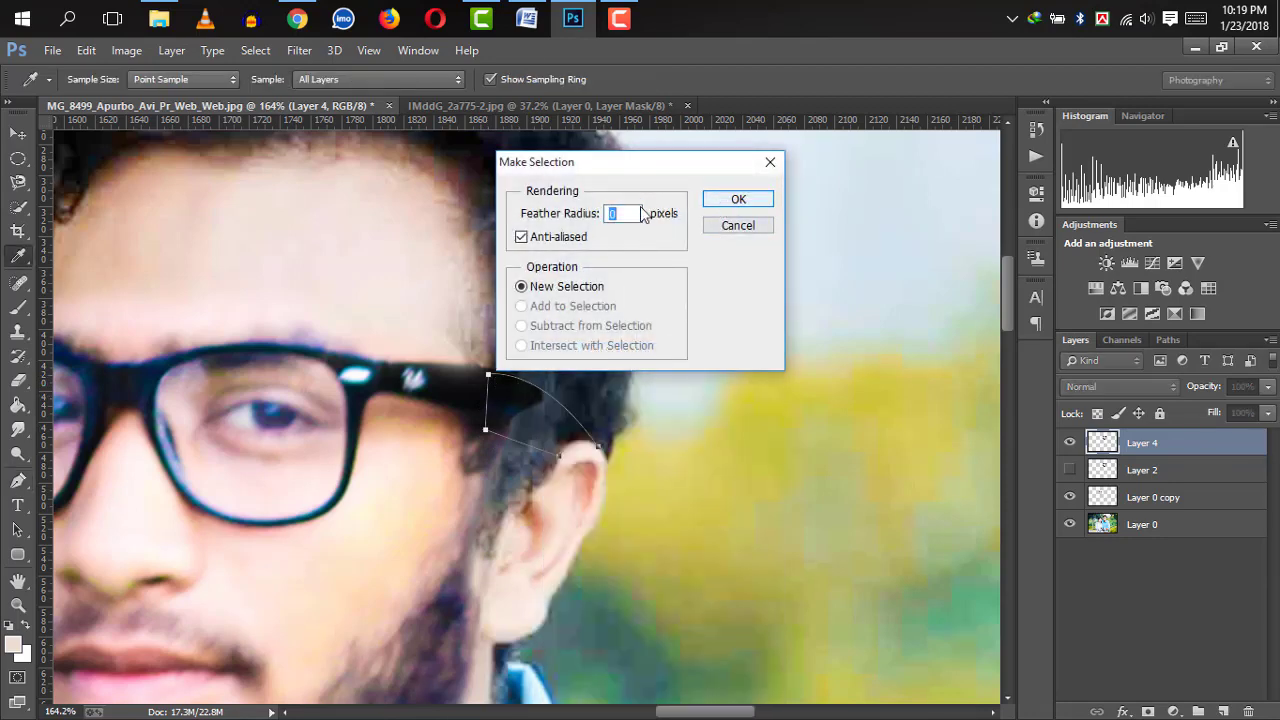
text(2)
click(717, 205)
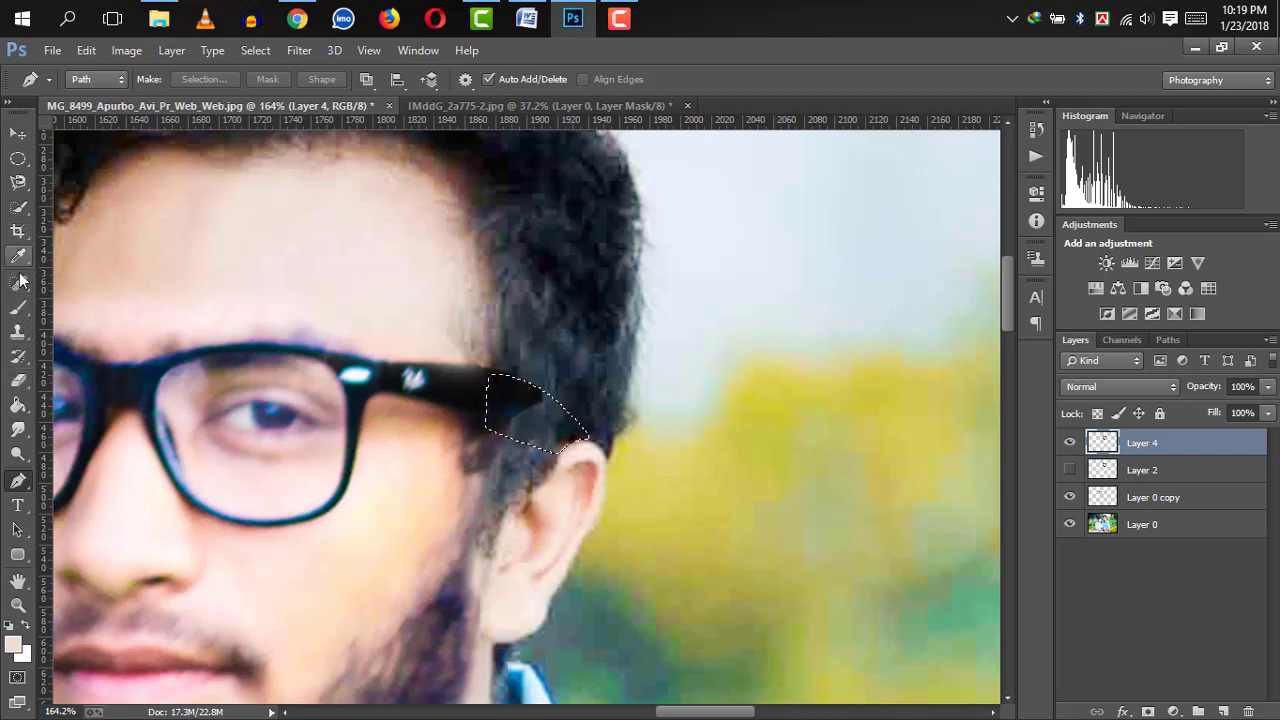
Fill the selection on Layer 4 by cloning the black temple arm with a 22 px Clone Stamp, and deselect the area
click(18, 333)
scroll(488, 464, up, 3)
right_click(560, 400)
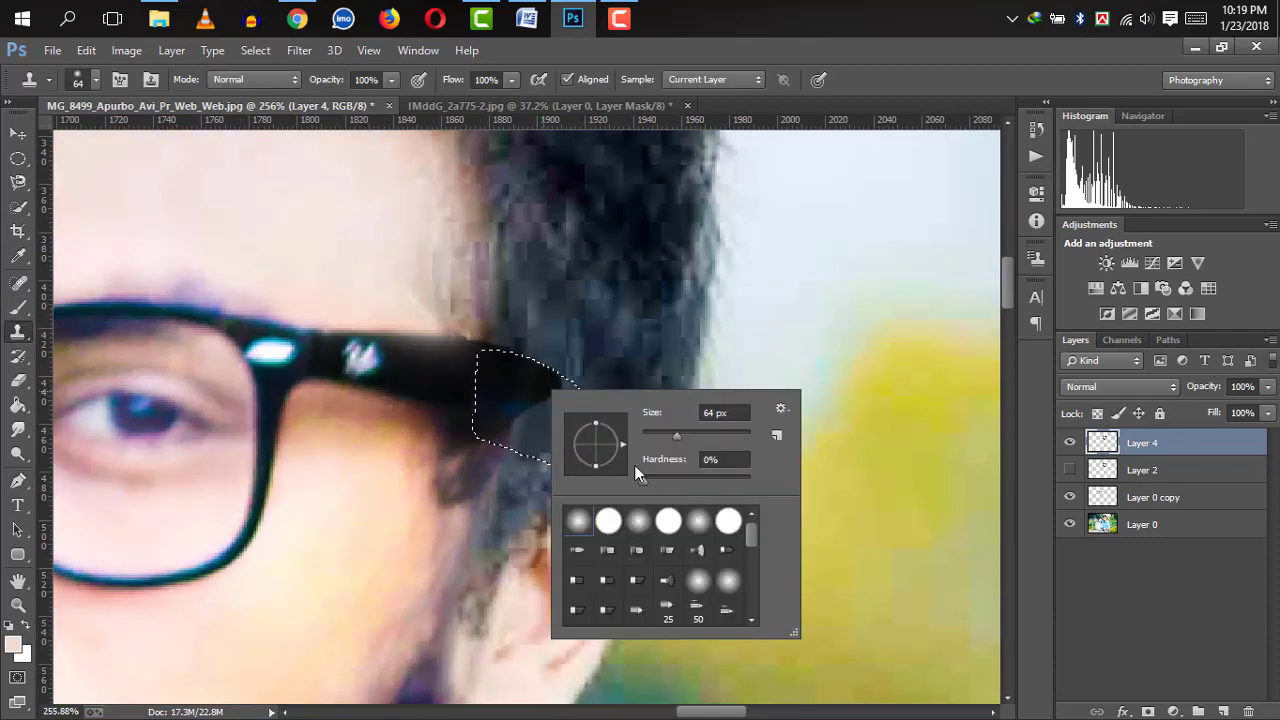
click(654, 433)
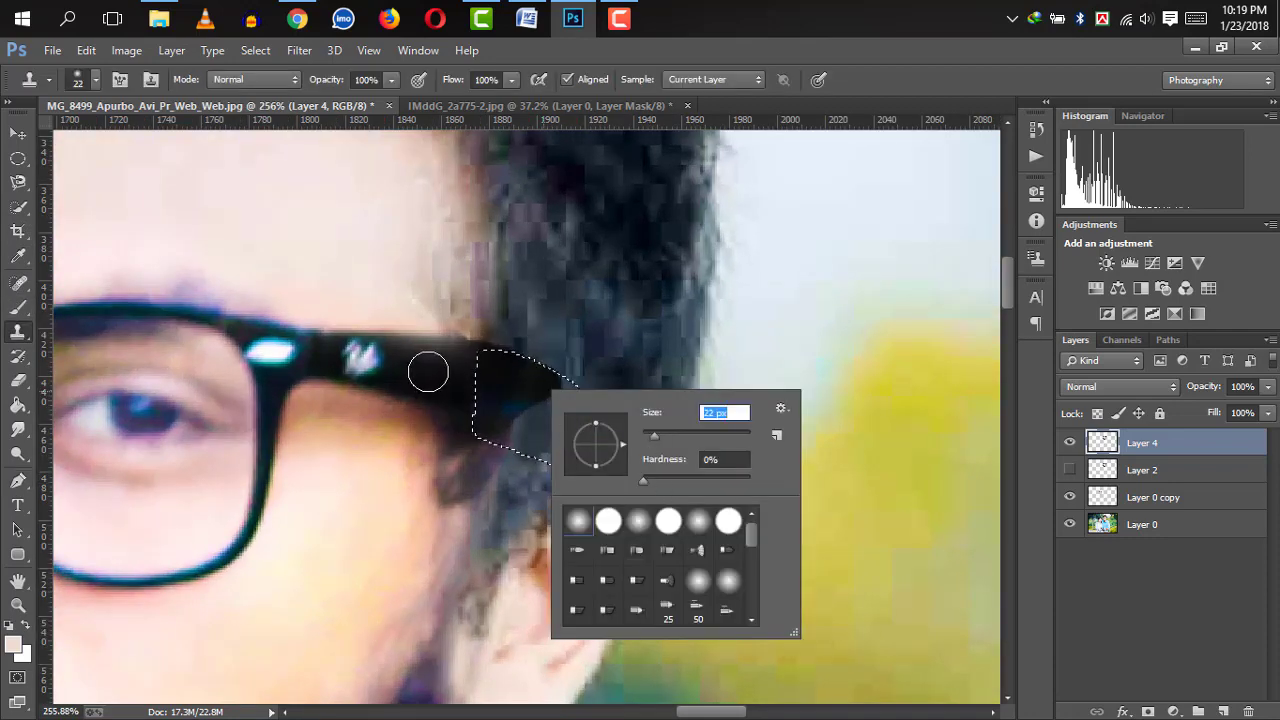
key(Return)
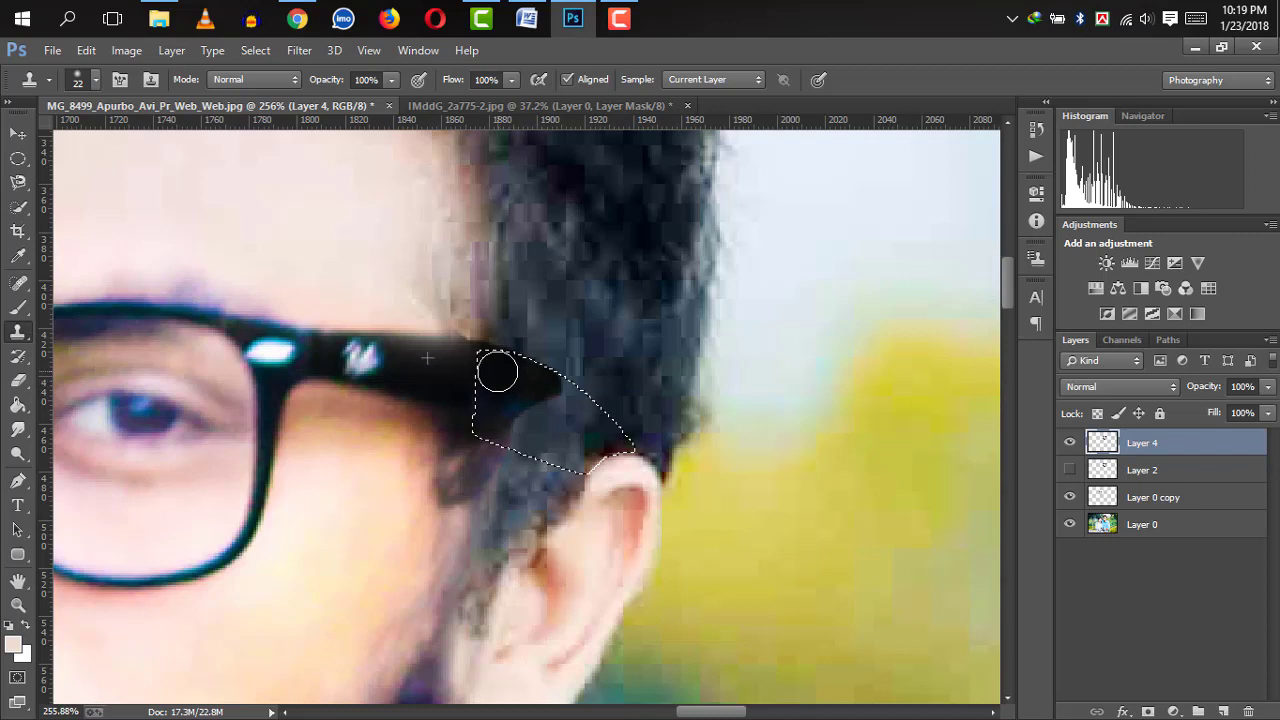
mouse_move(497, 372)
mouse_down()
mouse_move(557, 394)
mouse_move(554, 406)
mouse_move(494, 371)
mouse_move(537, 417)
mouse_move(569, 394)
mouse_move(586, 412)
mouse_move(514, 423)
mouse_move(494, 374)
mouse_move(627, 427)
mouse_move(535, 400)
mouse_move(537, 437)
mouse_move(594, 462)
mouse_move(509, 386)
mouse_move(534, 429)
mouse_move(537, 414)
mouse_move(580, 457)
mouse_move(601, 456)
mouse_move(600, 437)
mouse_move(577, 486)
mouse_move(551, 488)
mouse_up()
key(ctrl+d)
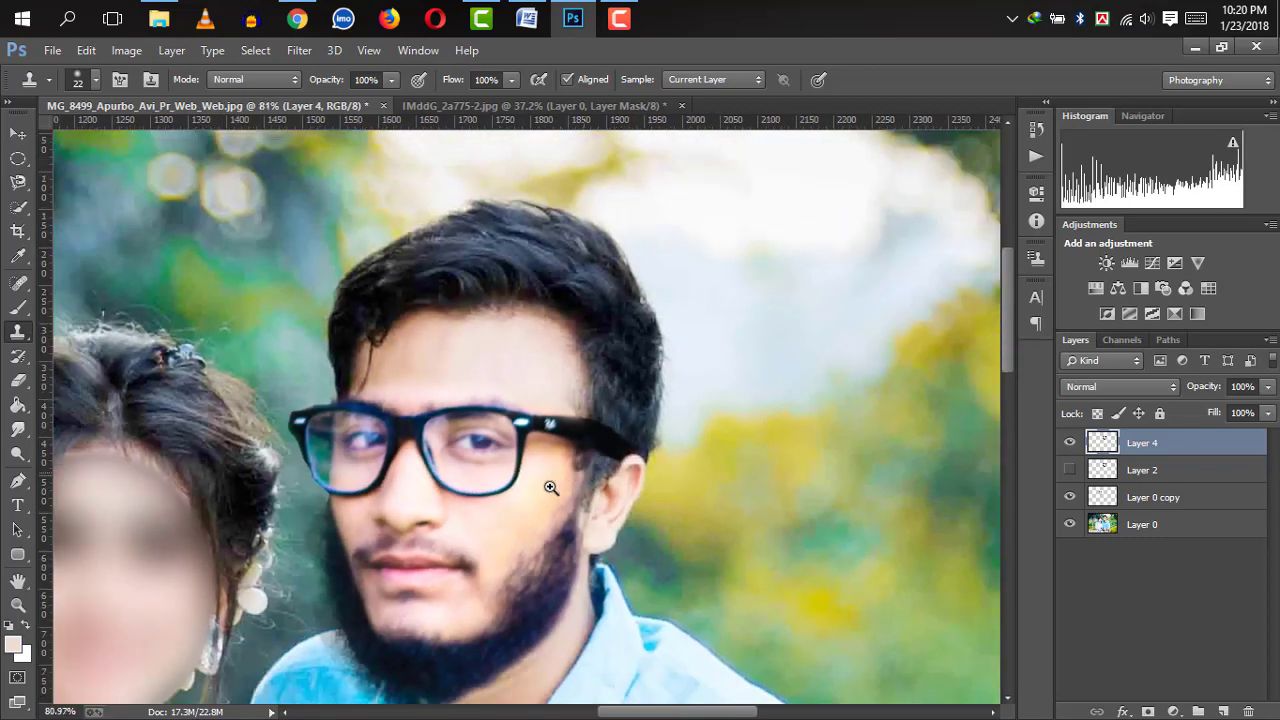
Scale the pasted face on Layer 4 down slightly with Free Transform
scroll(550, 487, down, 2)
scroll(632, 456, down, 2)
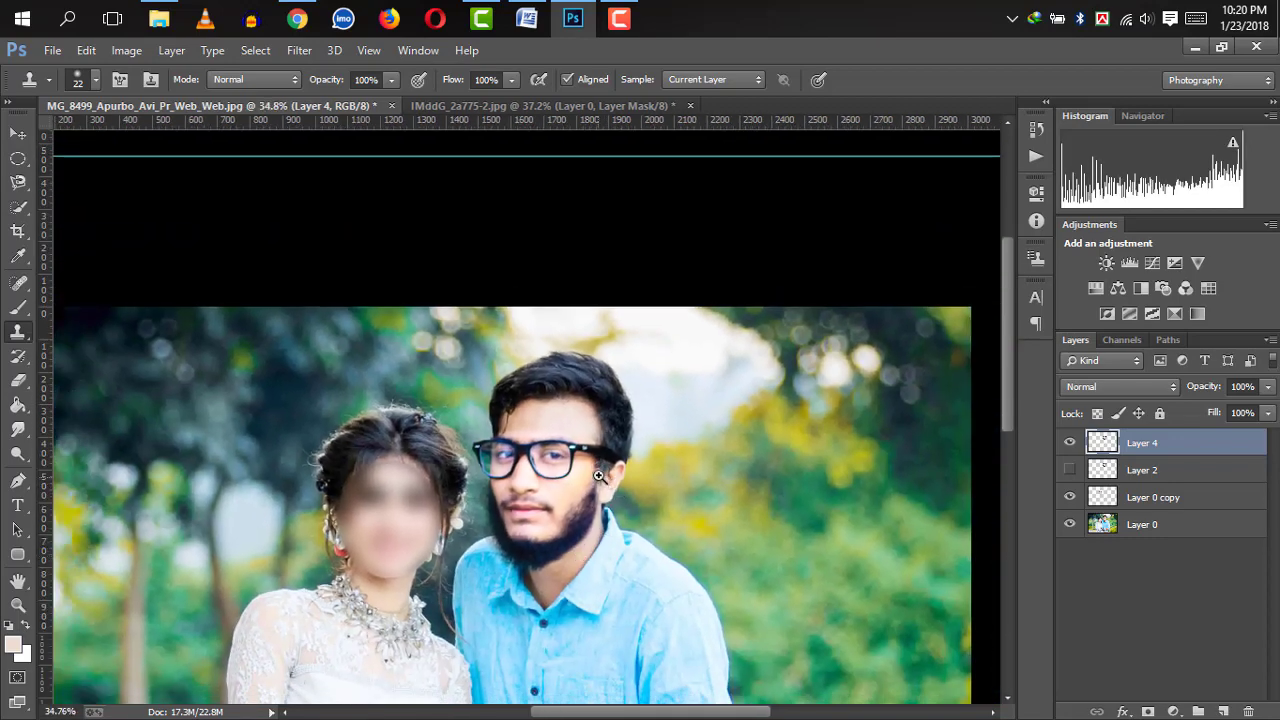
scroll(632, 456, down, 3)
click(17, 133)
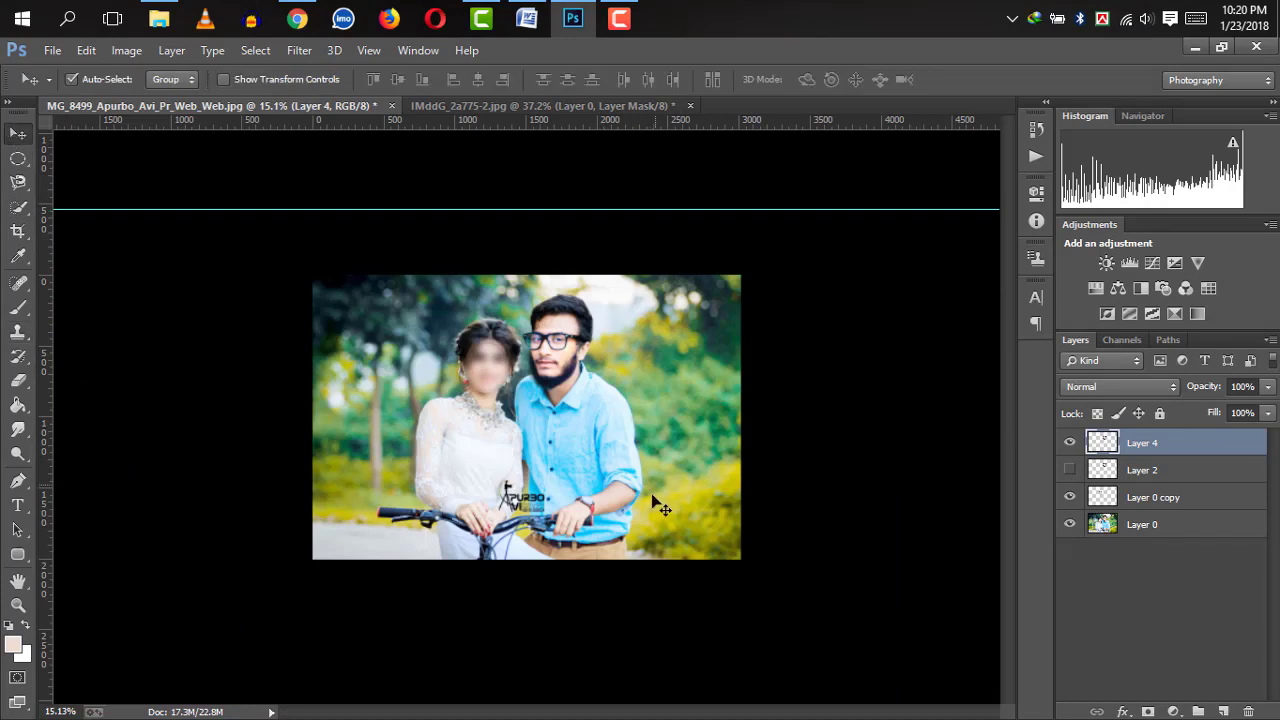
scroll(584, 380, up, 2)
scroll(584, 380, up, 1)
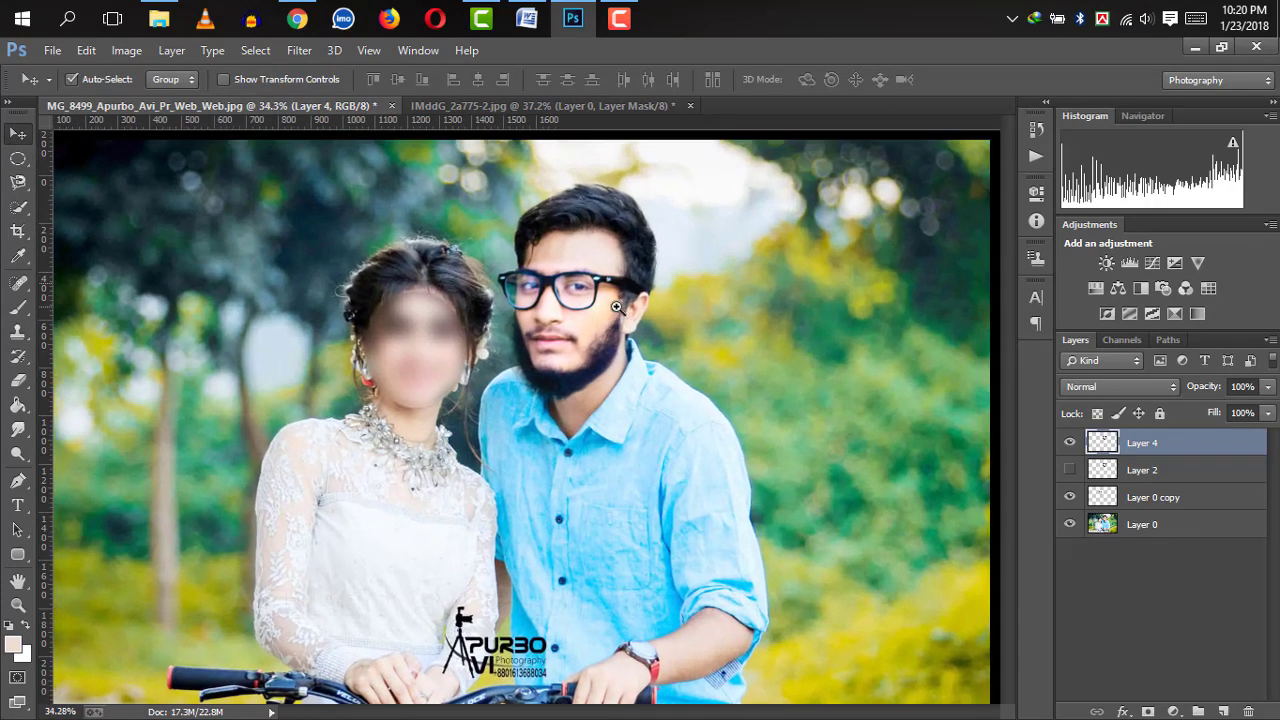
scroll(553, 333, up, 1)
key(ctrl+t)
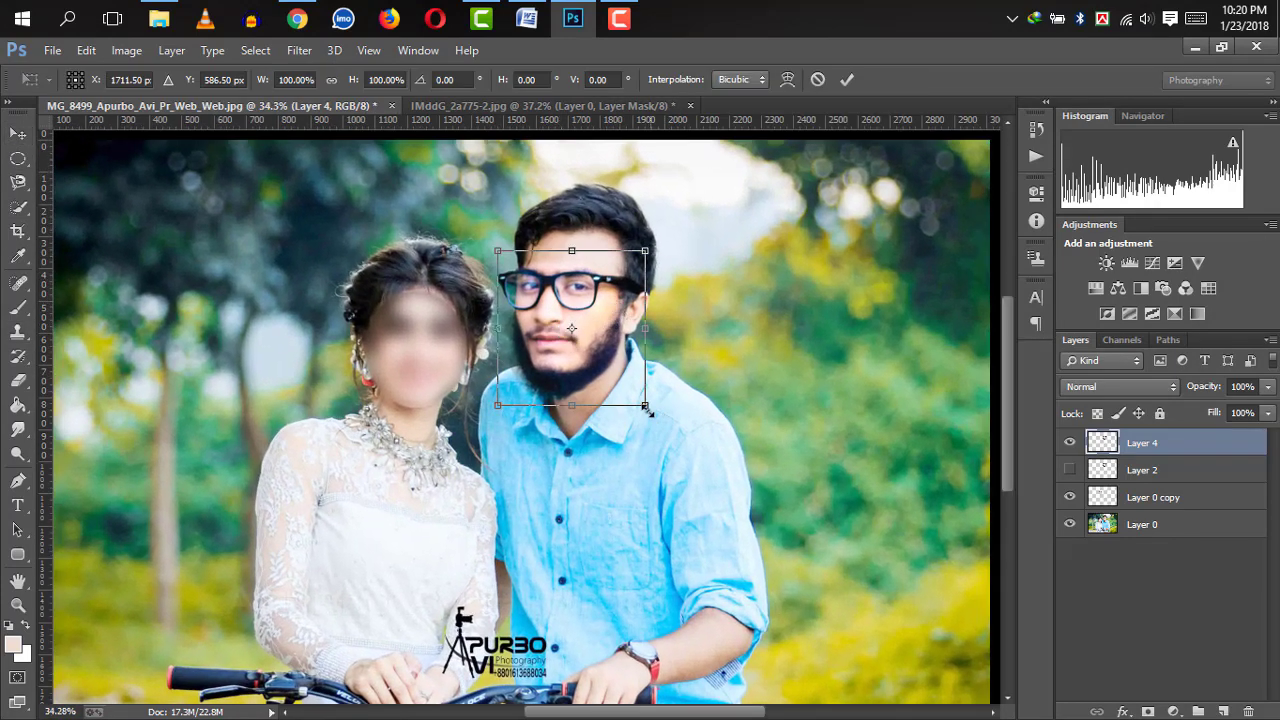
drag(647, 409, 642, 402)
key(Return)
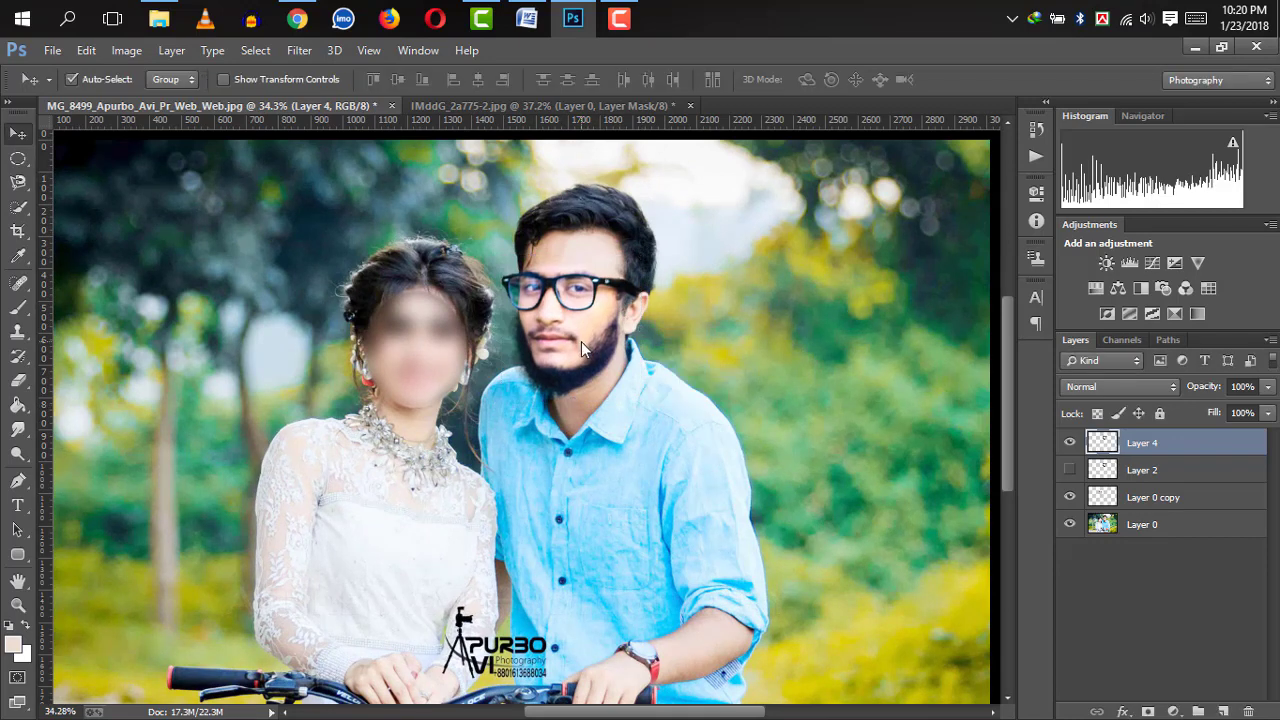
Nudge the face on Layer 4 up about 11 px and right about 3 px to fit the head
key(shift+Up)
key(Up)
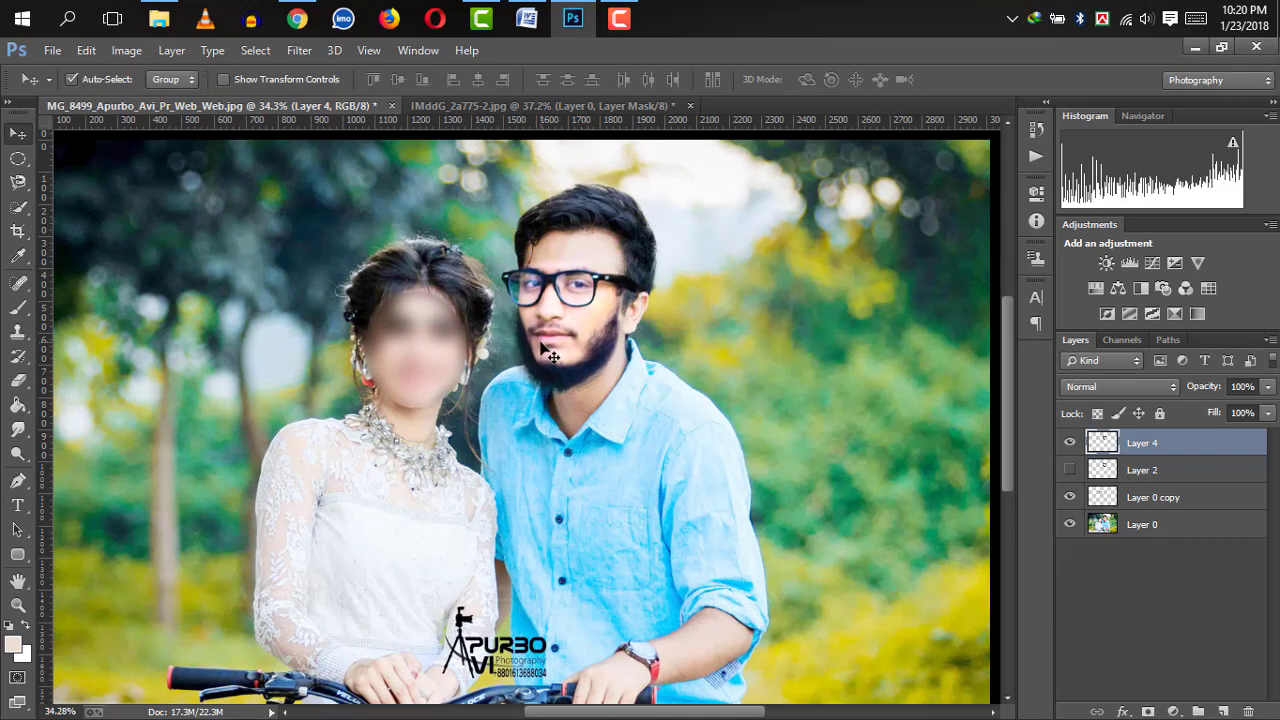
key(Right)
key(Right)
key(Right)
key(Down)
key(Down)
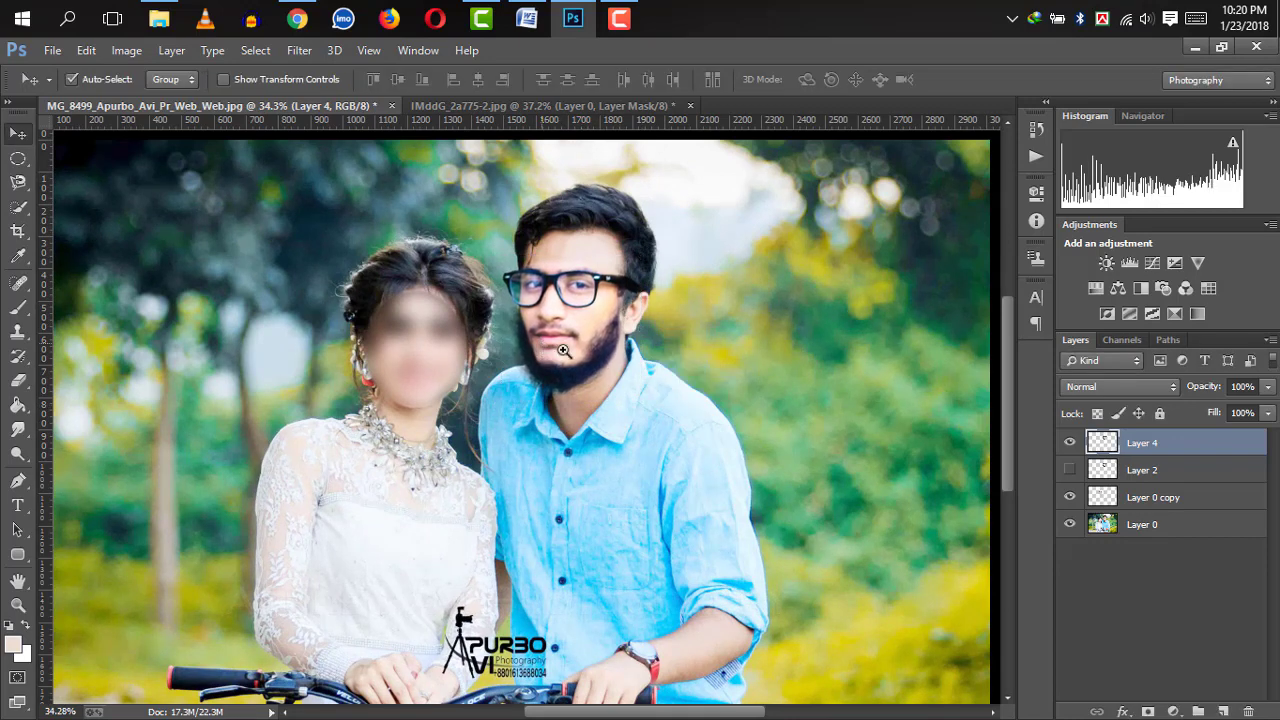
Stretch the face on Layer 4 to 102.29% width on its outer side and 102.82% height at the chin
scroll(590, 345, down, 3)
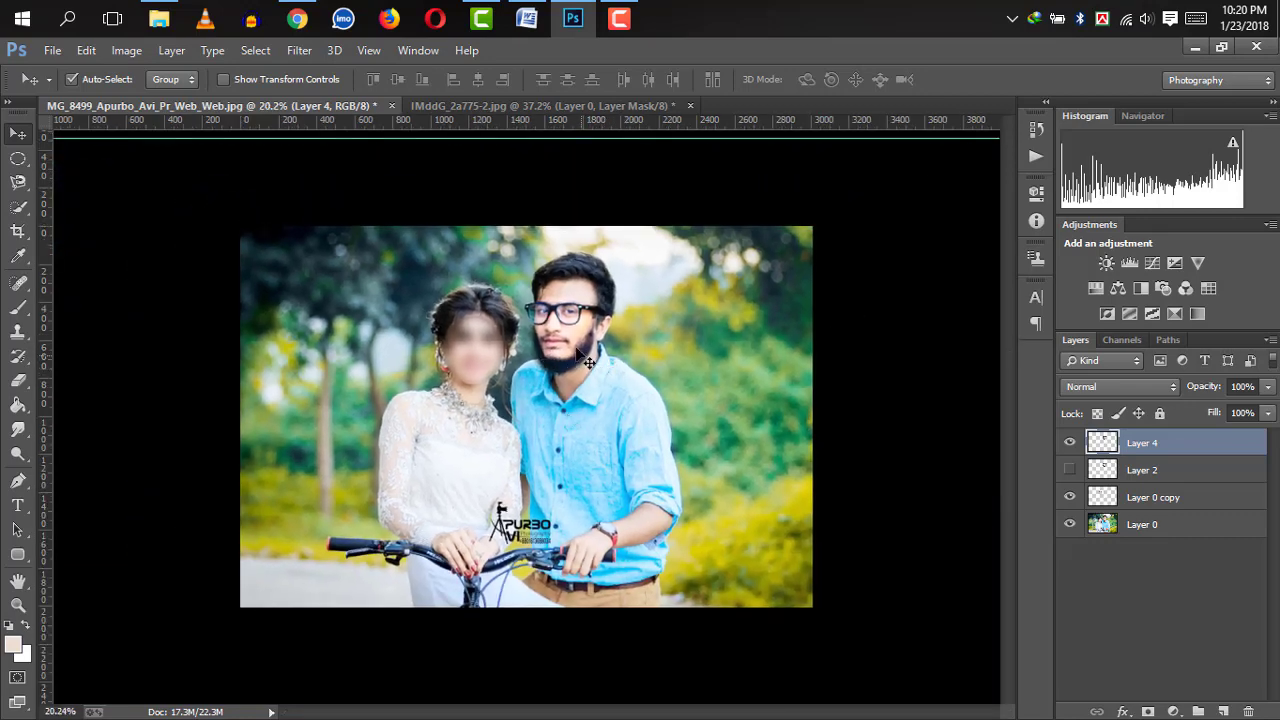
scroll(589, 362, up, 3)
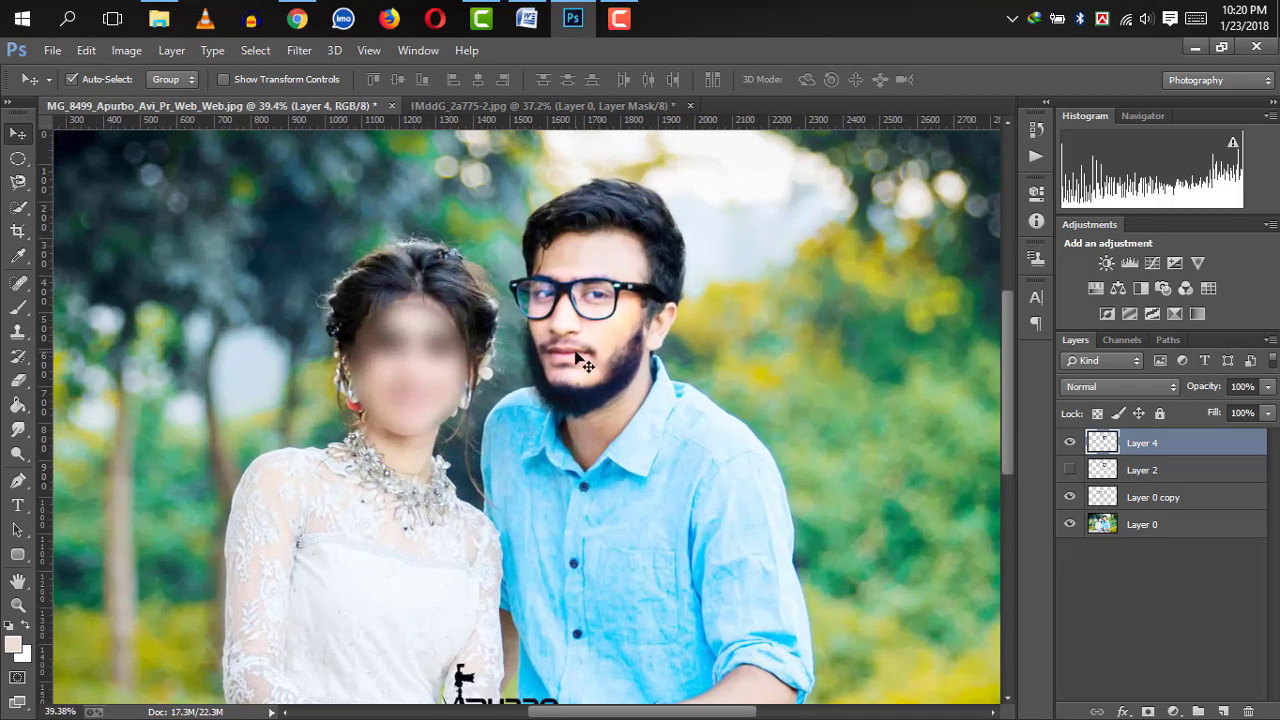
key(ctrl+t)
drag(508, 341, 504, 341)
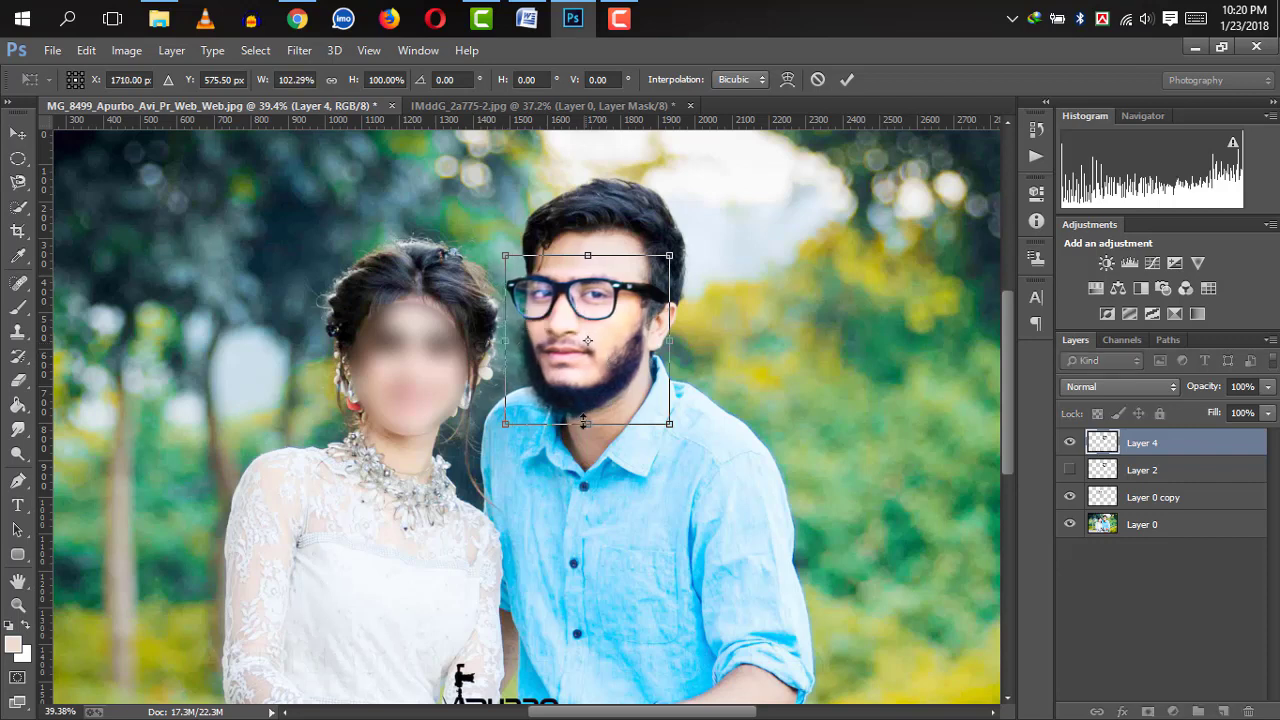
drag(585, 425, 586, 410)
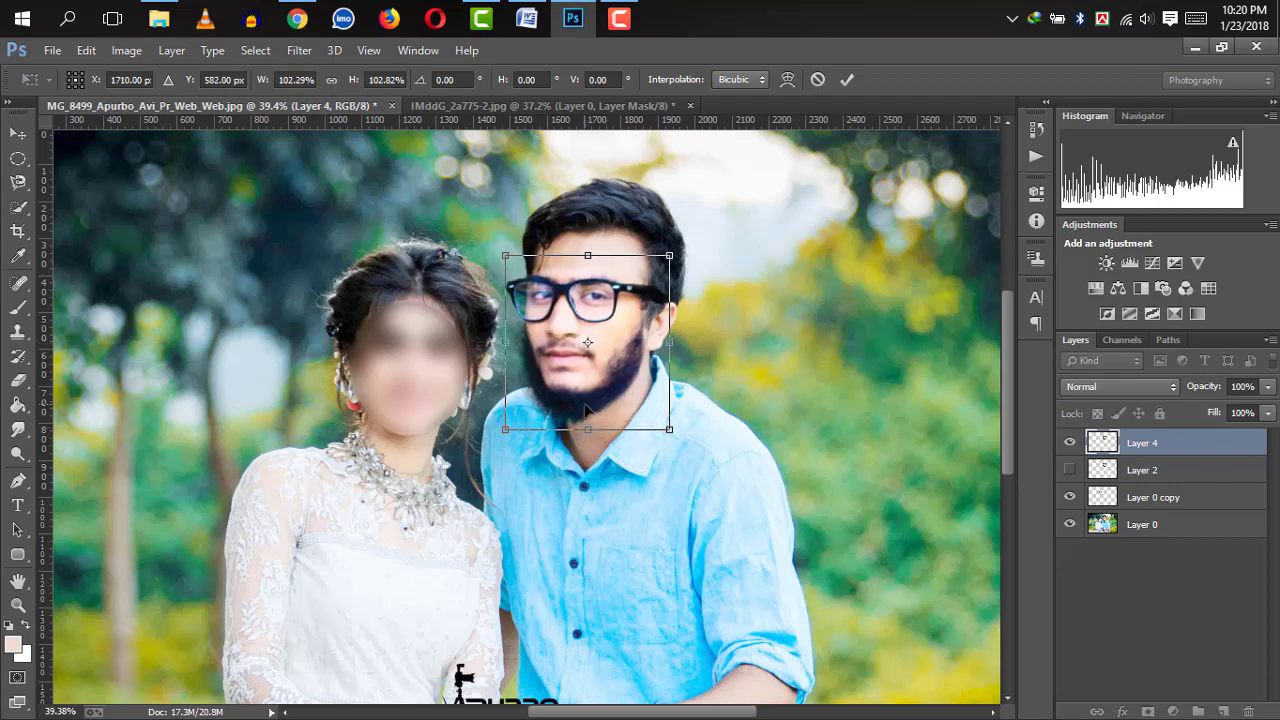
key(Return)
Add a Color Balance adjustment layer above Layer 4 with midtones at red +34, magenta -23 and blue +41
scroll(585, 404, down, 4)
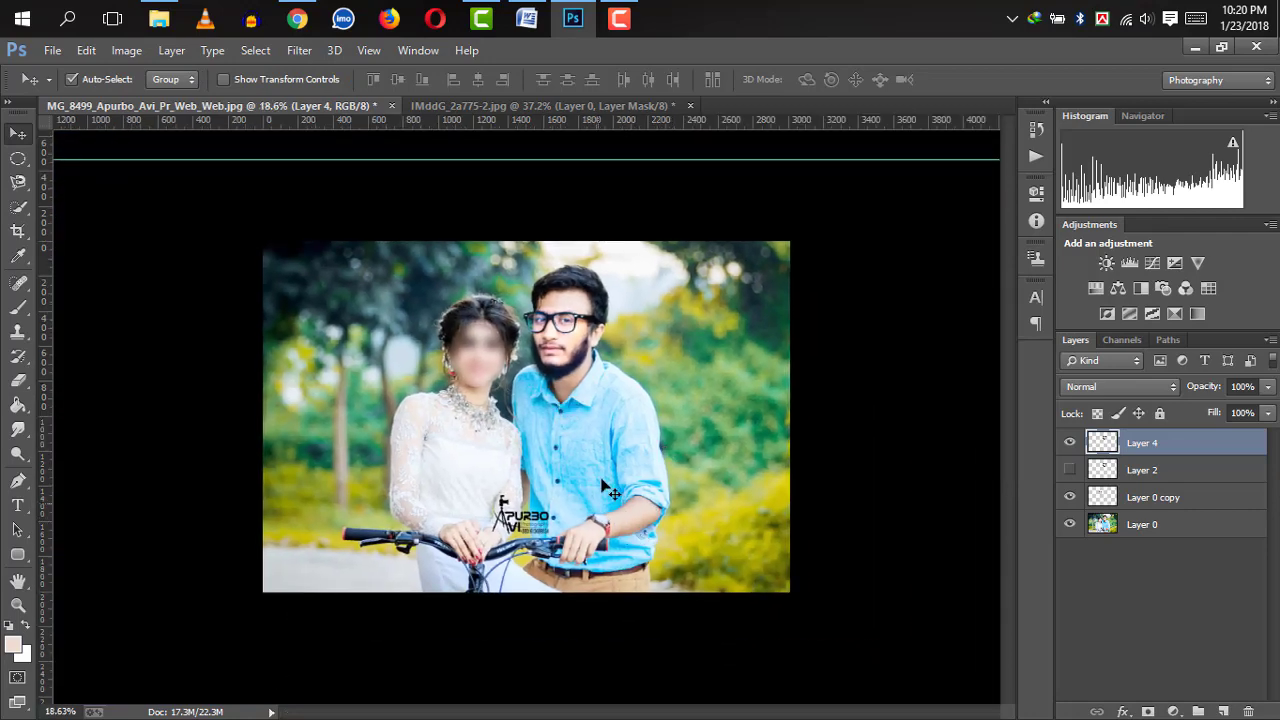
scroll(558, 323, up, 2)
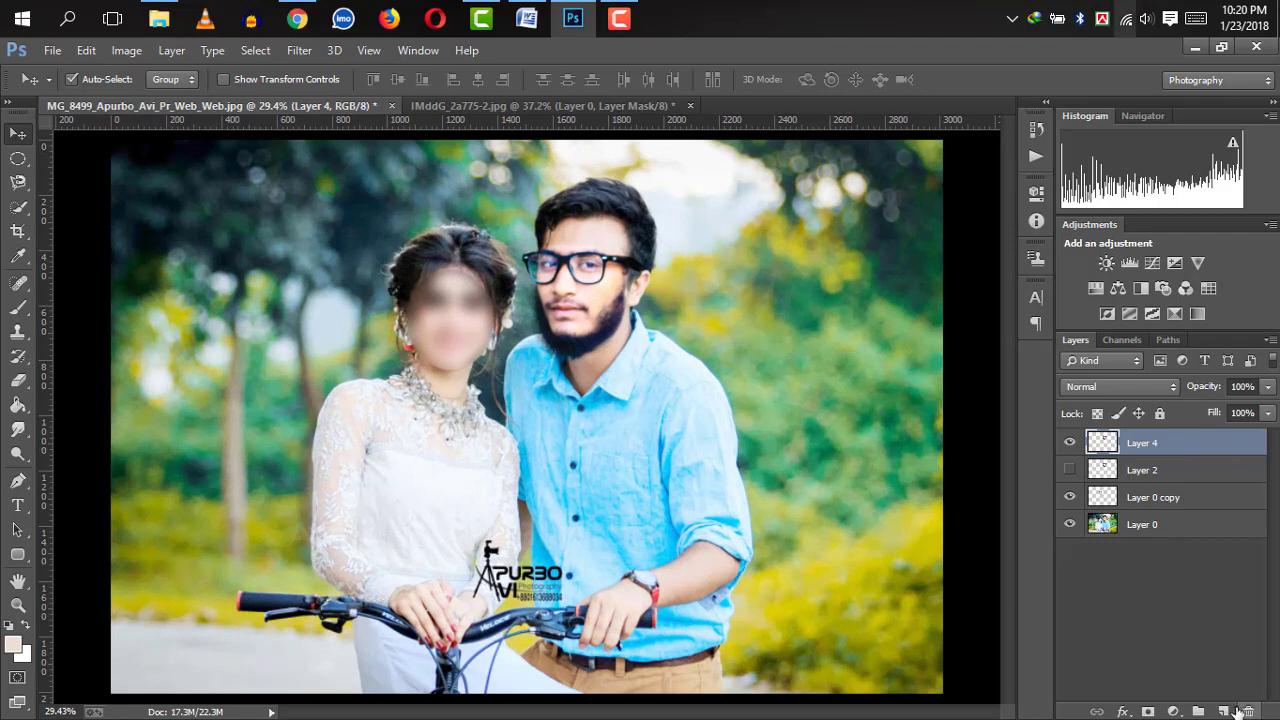
click(1173, 711)
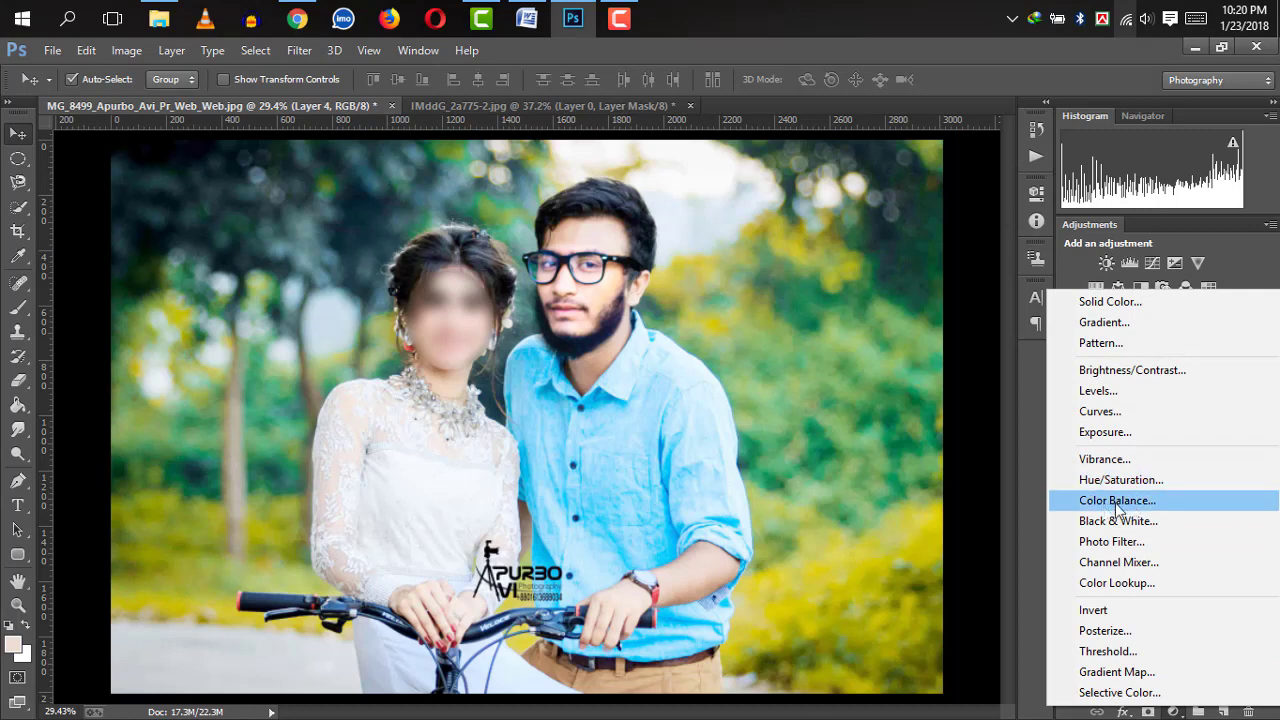
click(1150, 500)
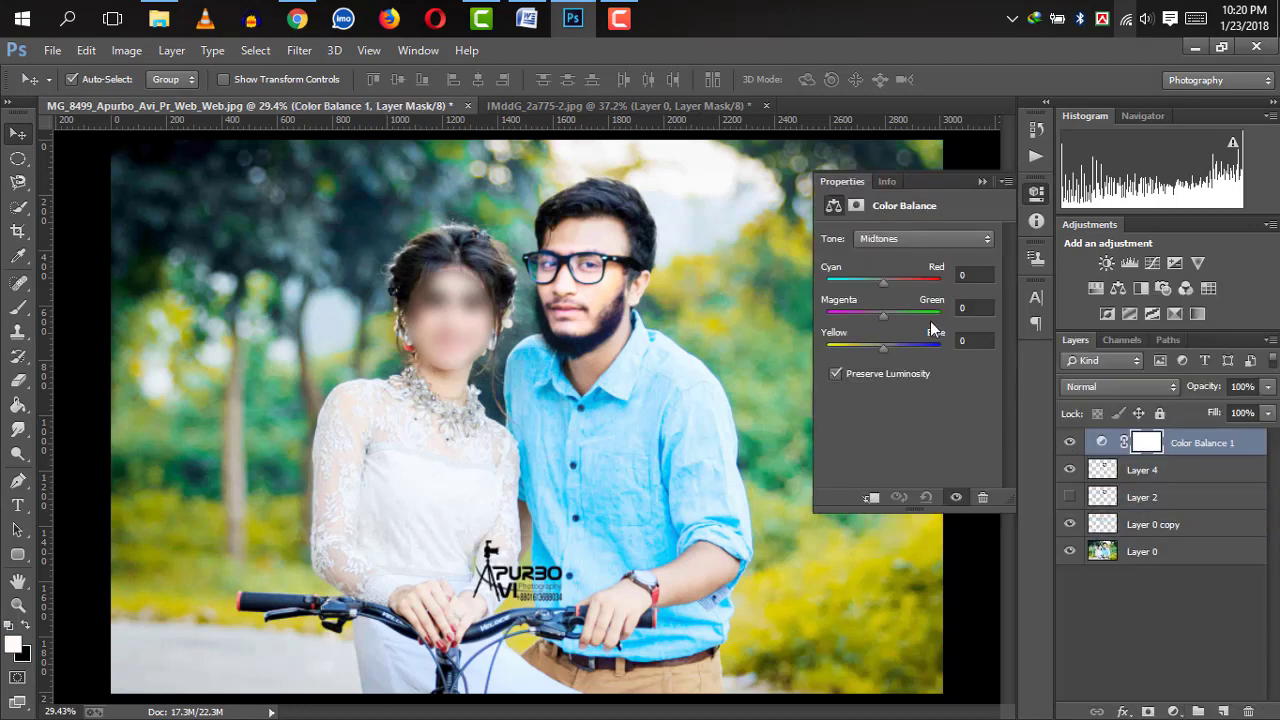
drag(885, 282, 877, 326)
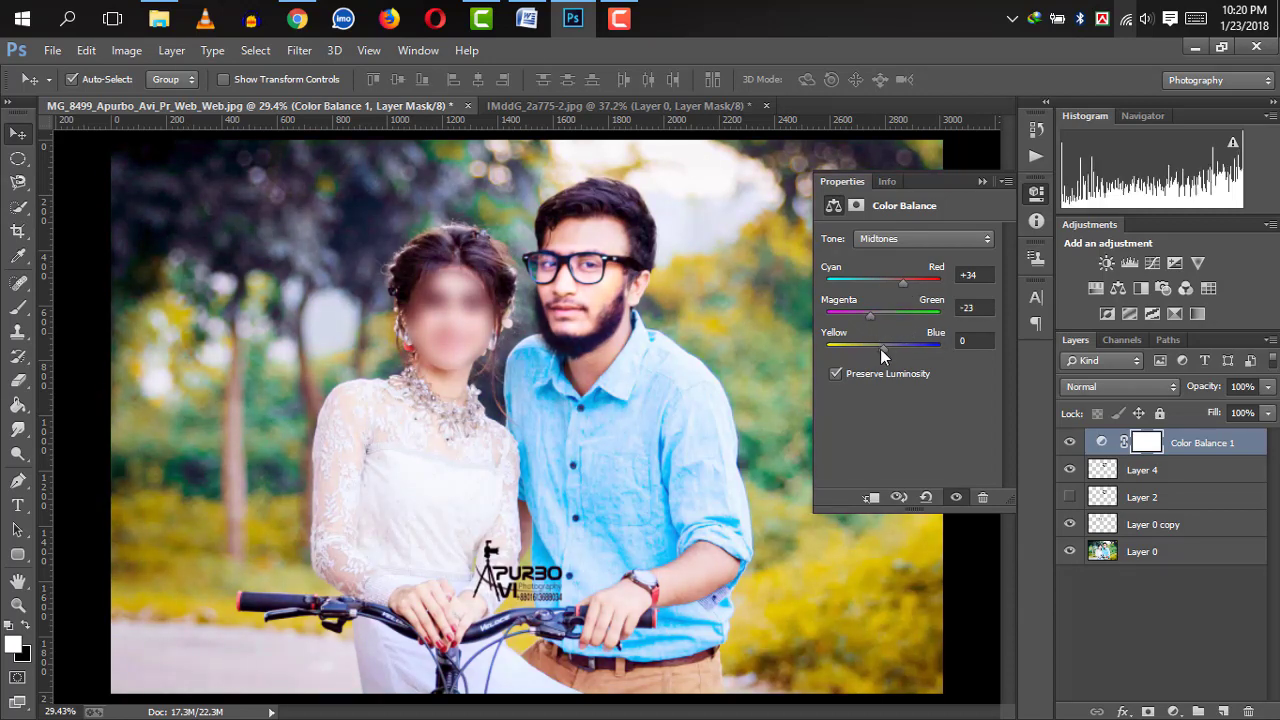
drag(904, 346, 907, 346)
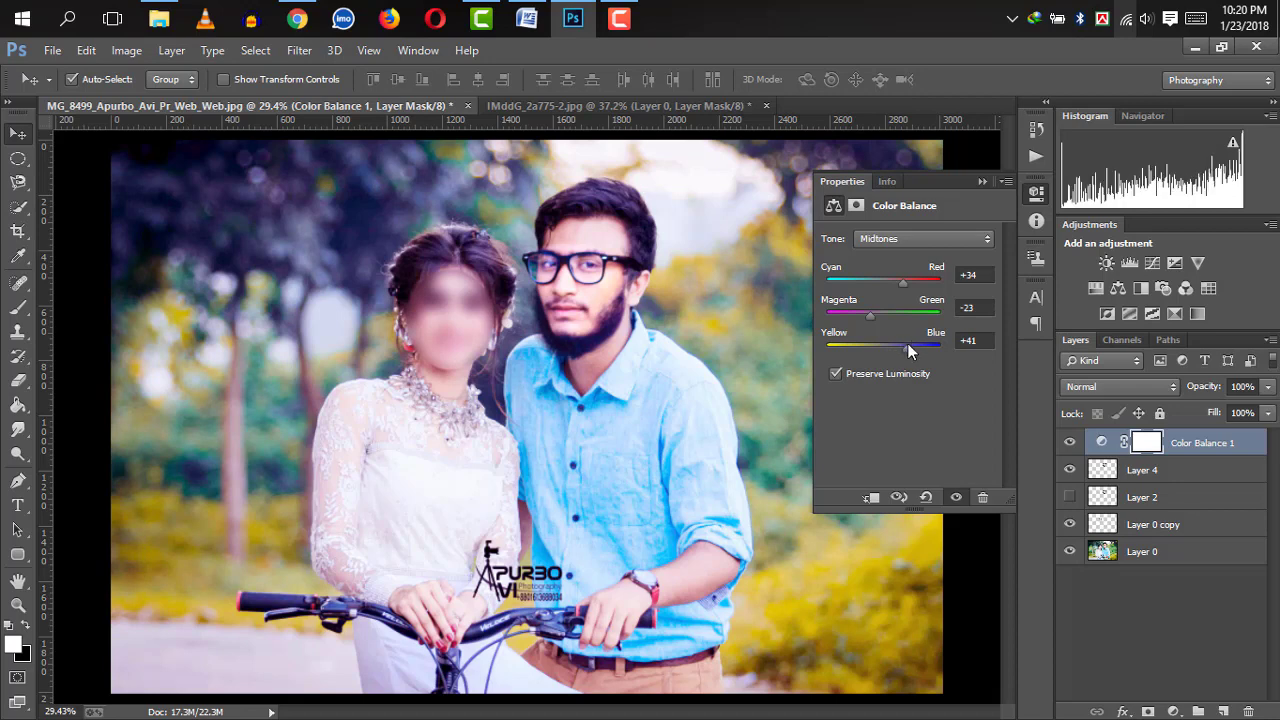
click(1037, 197)
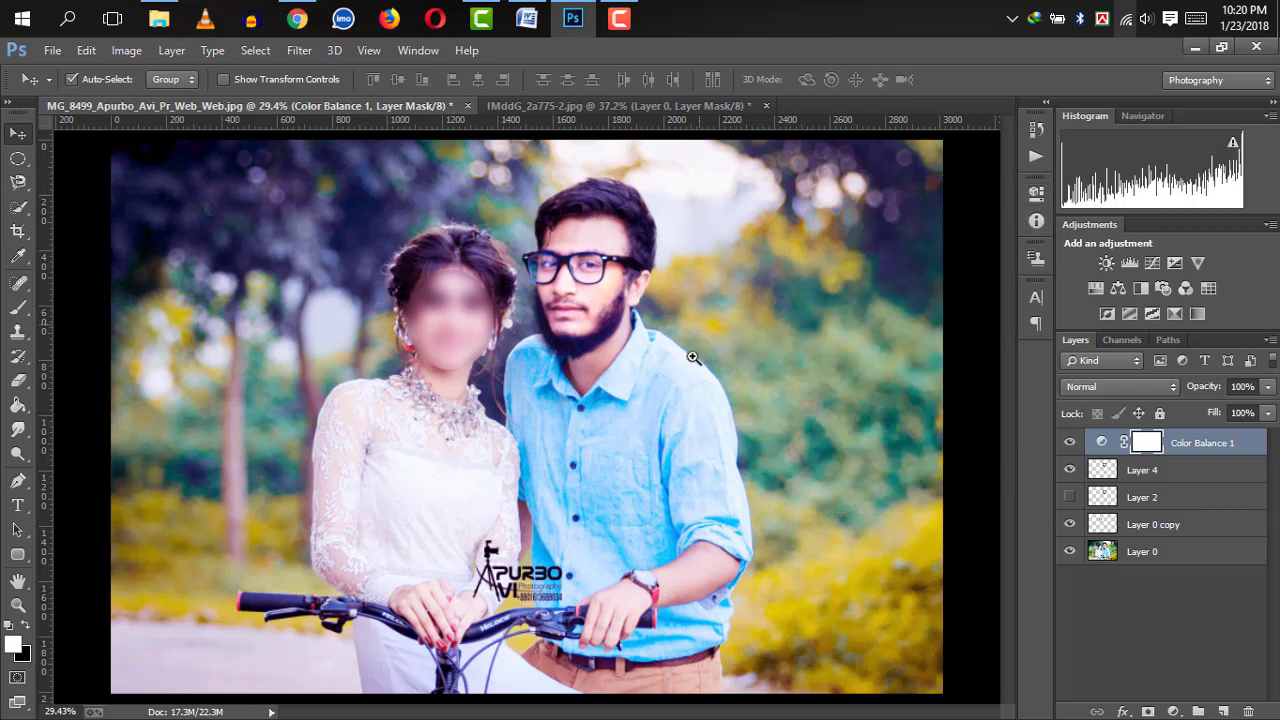
drag(690, 357, 654, 374)
scroll(654, 374, up, 3)
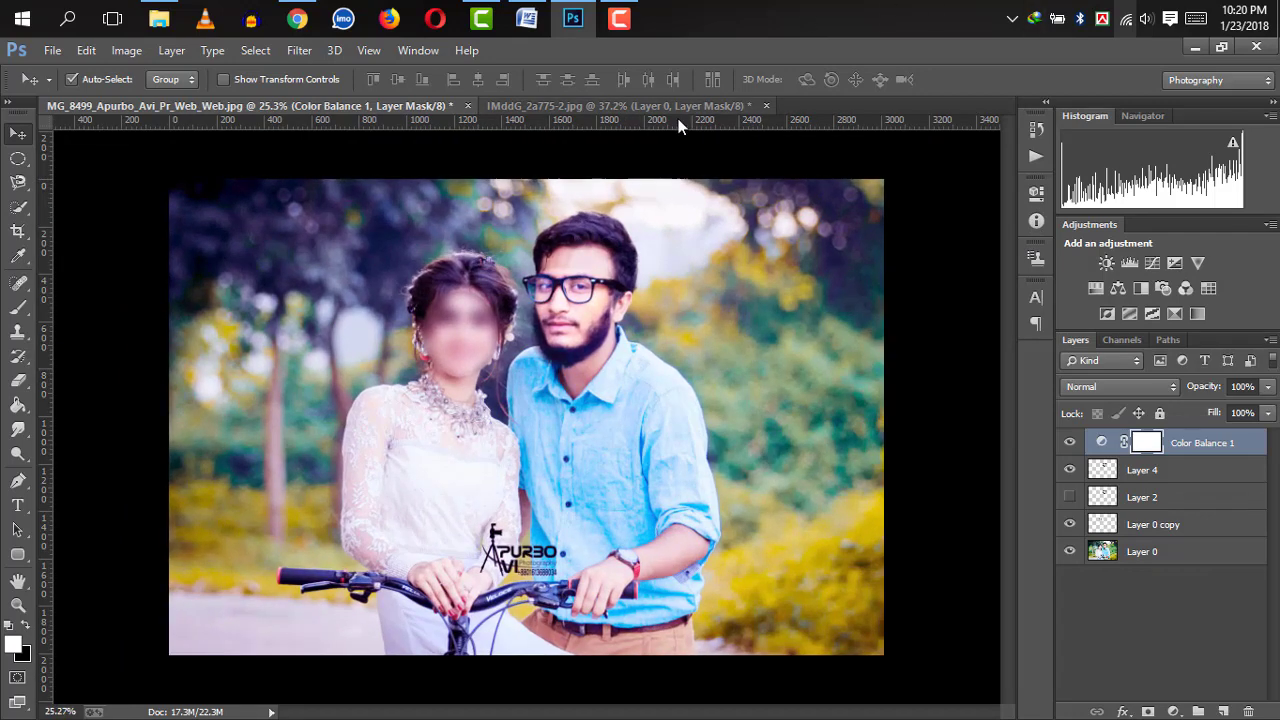
click(619, 19)
click(1103, 690)
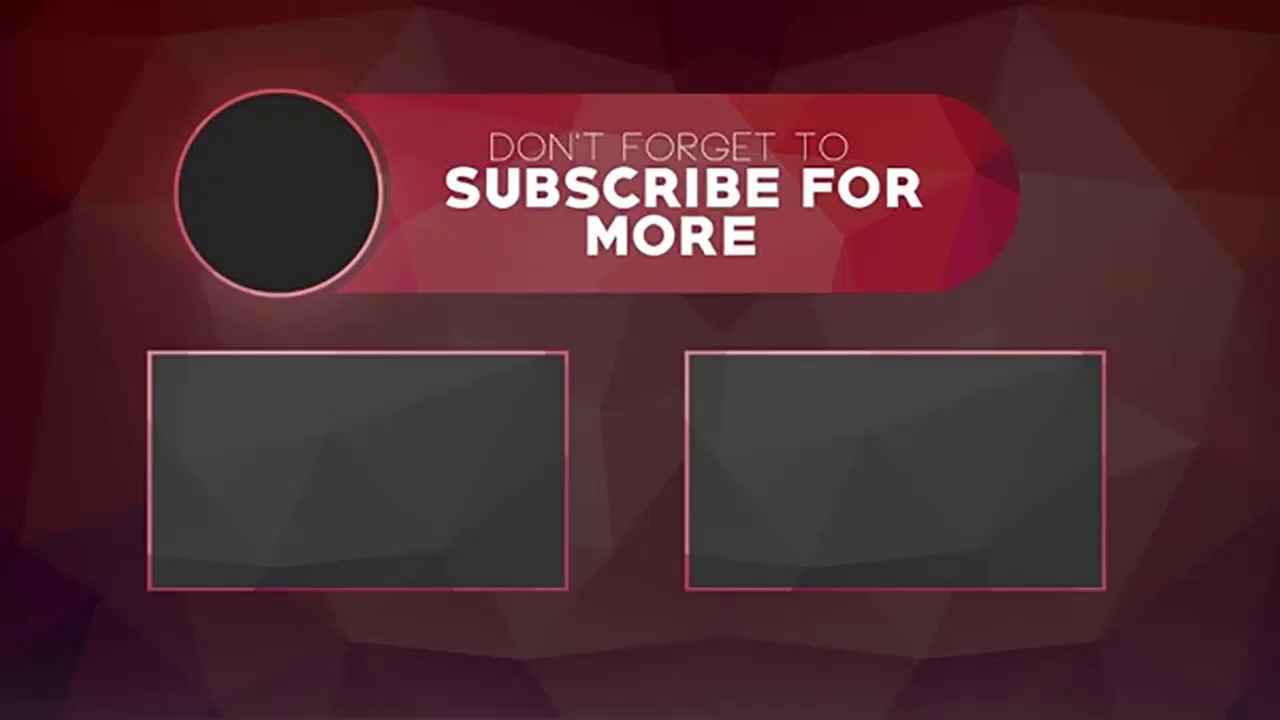